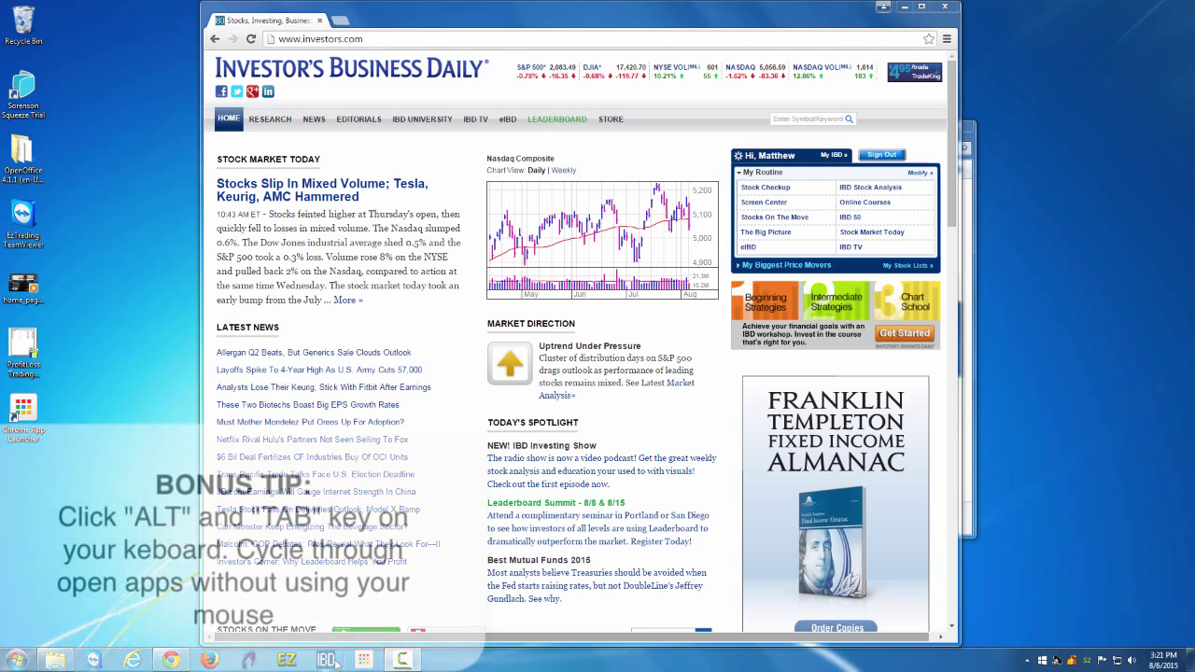
# Step: Cycle back and forth through the open windows, previewing the recorder, browser, Downloads folder and desktop
pyautogui.hotkey('alt', 'Tab')
pyautogui.hotkey('alt', 'Tab')
pyautogui.hotkey('alt', 'Tab')
pyautogui.hotkey('alt', 'Tab')
pyautogui.hotkey('alt', 'Tab')
pyautogui.hotkey('alt', 'Tab')
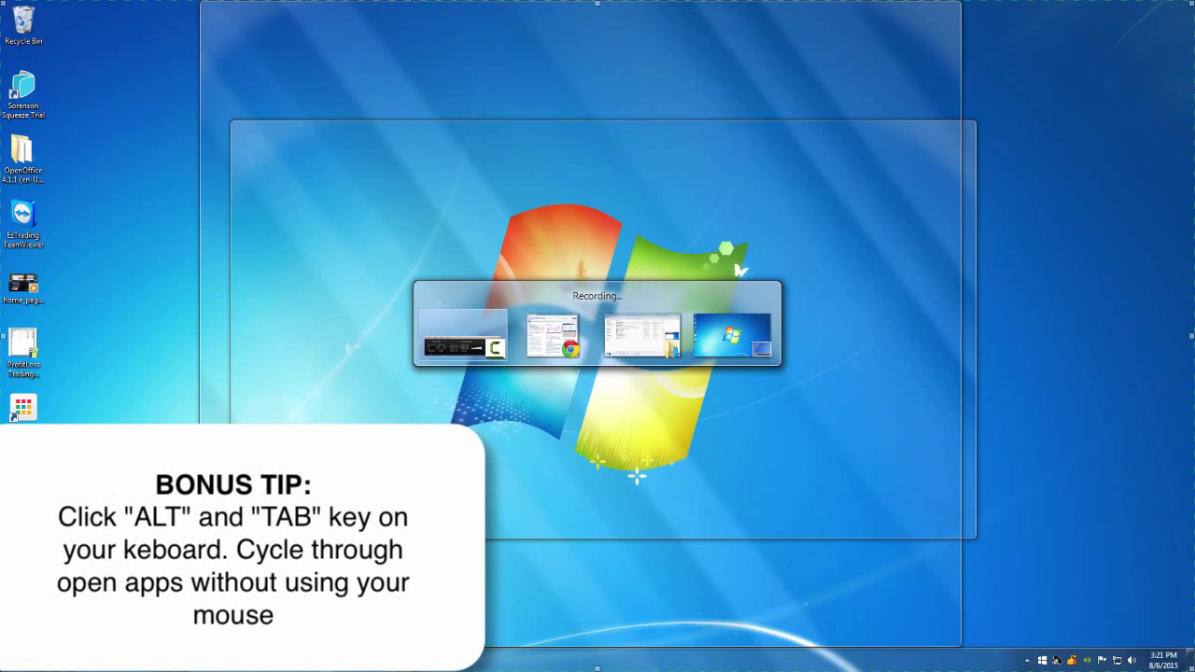
pyautogui.hotkey('alt', 'Tab')
pyautogui.hotkey('alt', 'Tab')
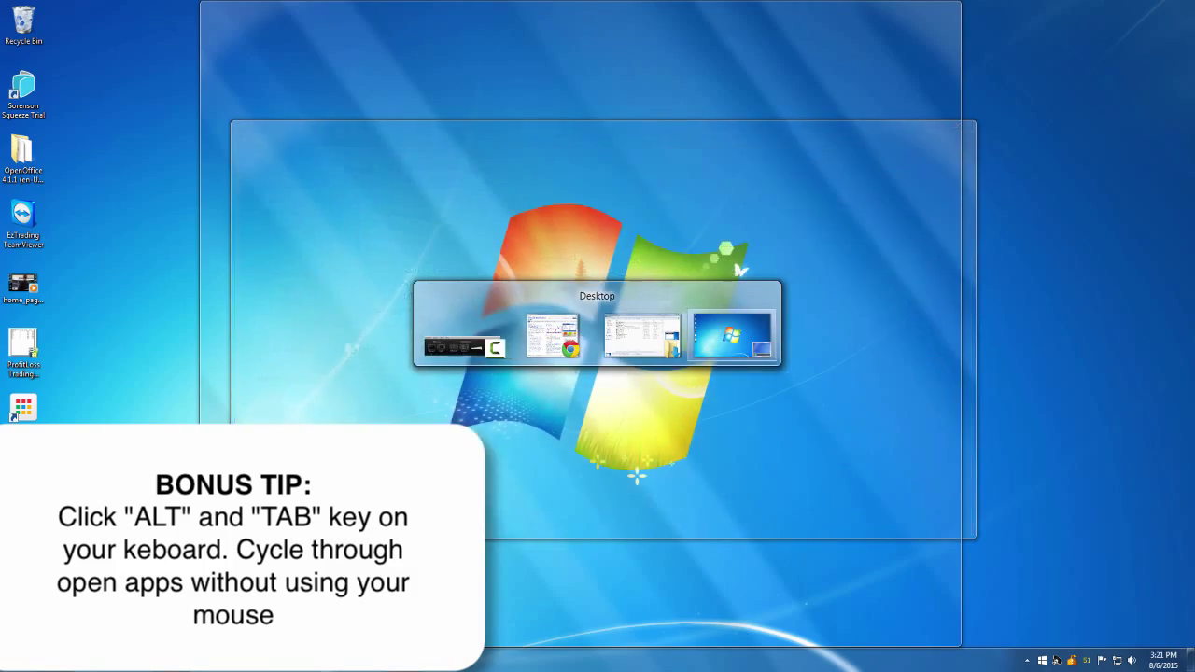
pyautogui.hotkey('alt', 'Tab')
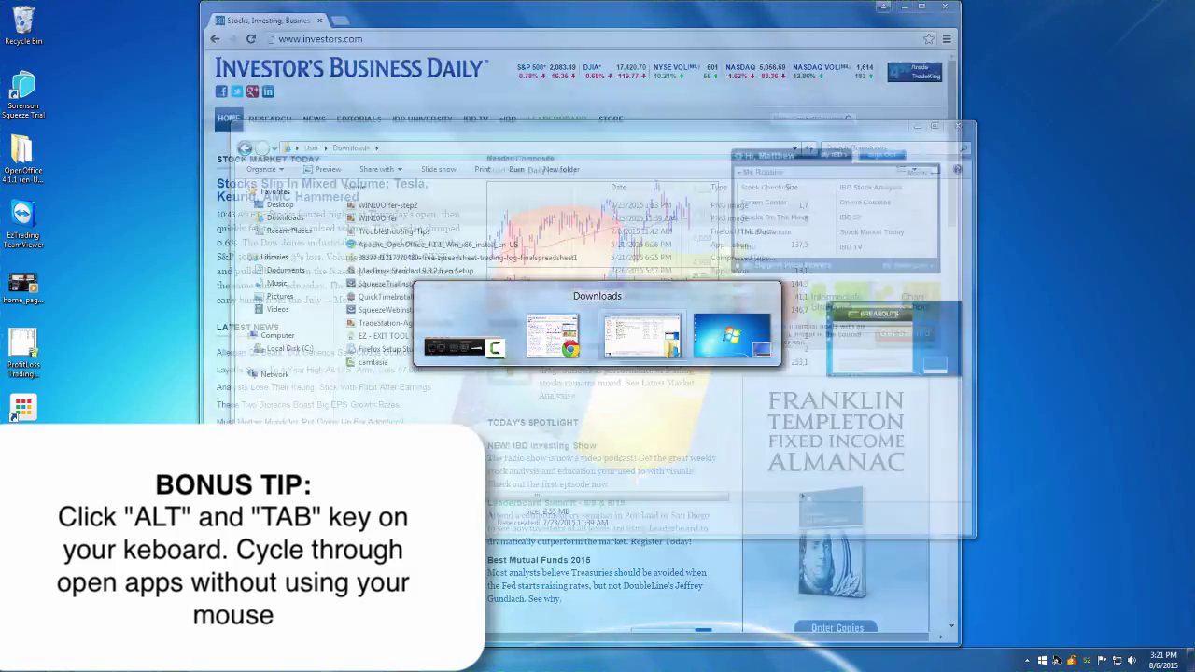
pyautogui.hotkey('alt', 'shift', 'Tab')
pyautogui.hotkey('alt', 'Tab')
pyautogui.hotkey('alt', 'shift', 'Tab')
pyautogui.hotkey('alt', 'Tab')
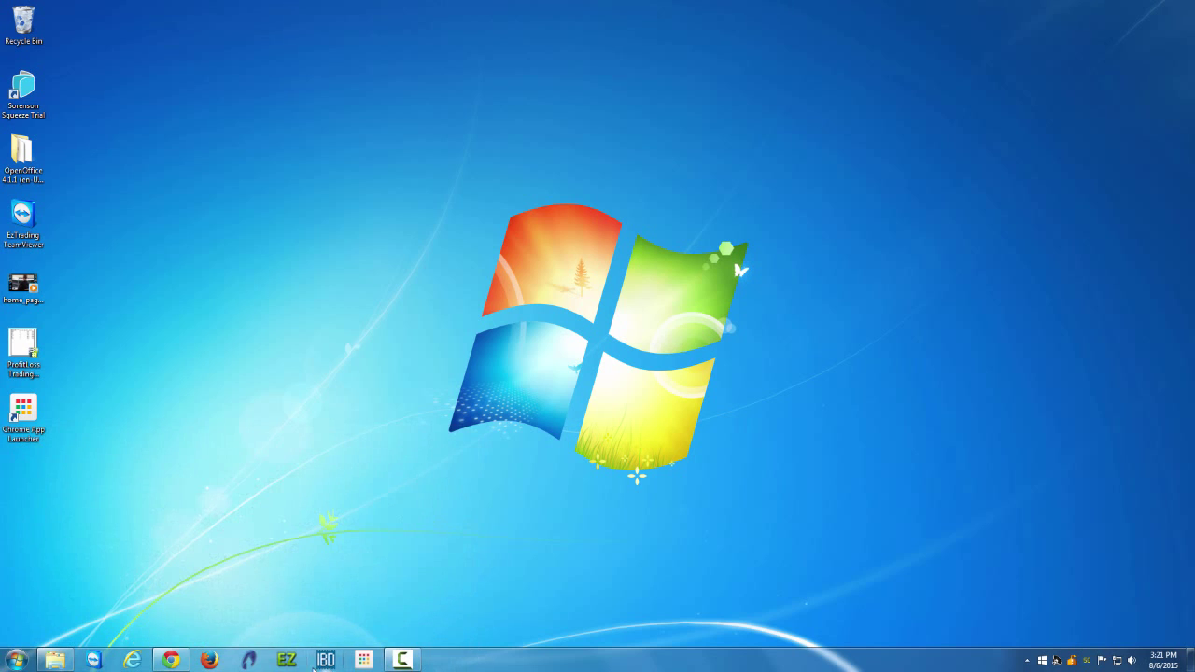
# Step: Launch the EZBreakouts and IBD site shortcuts from the taskbar and switch between their windows
pyautogui.click(286, 660)
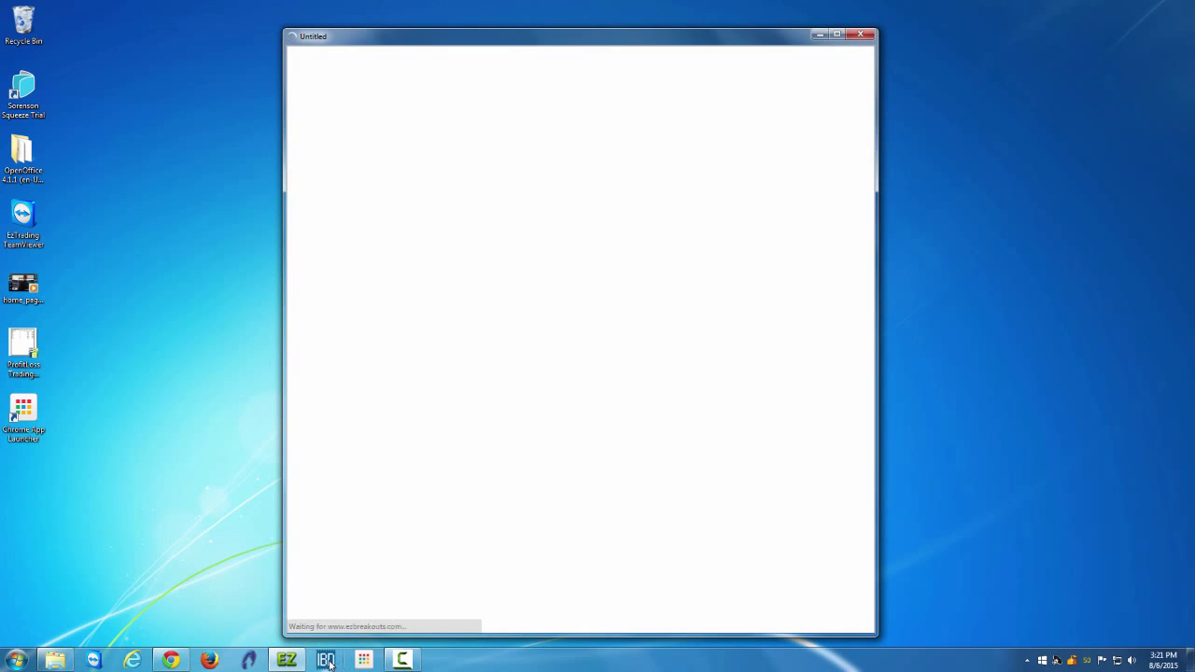
pyautogui.click(326, 660)
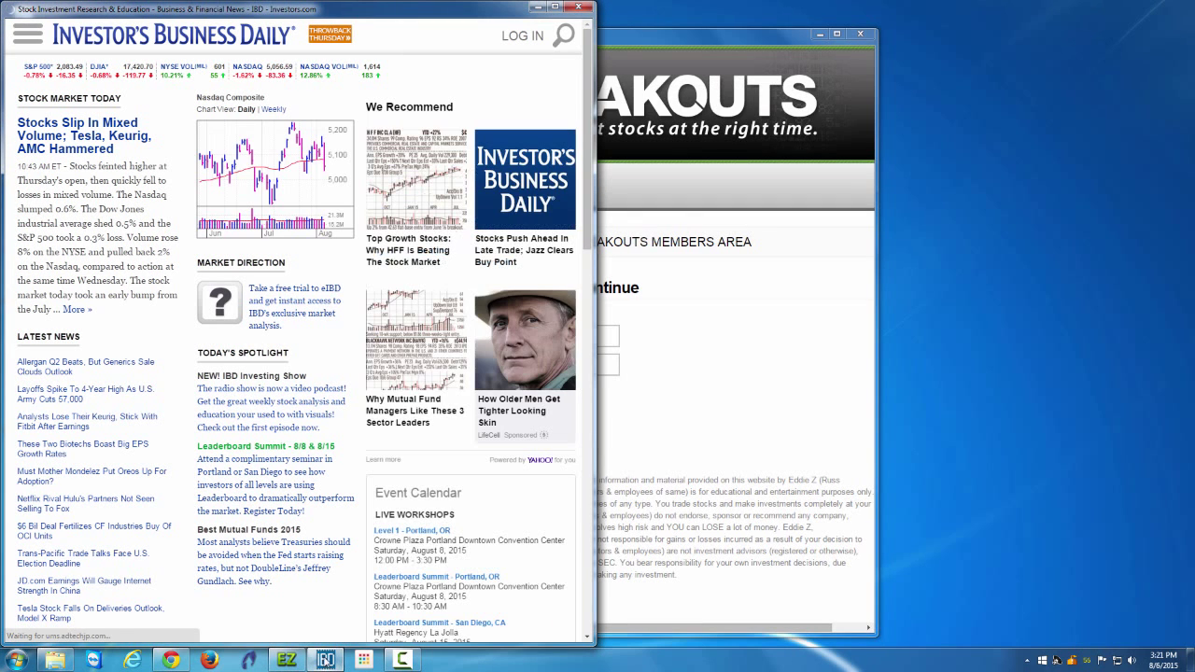
pyautogui.hotkey('alt', 'Tab')
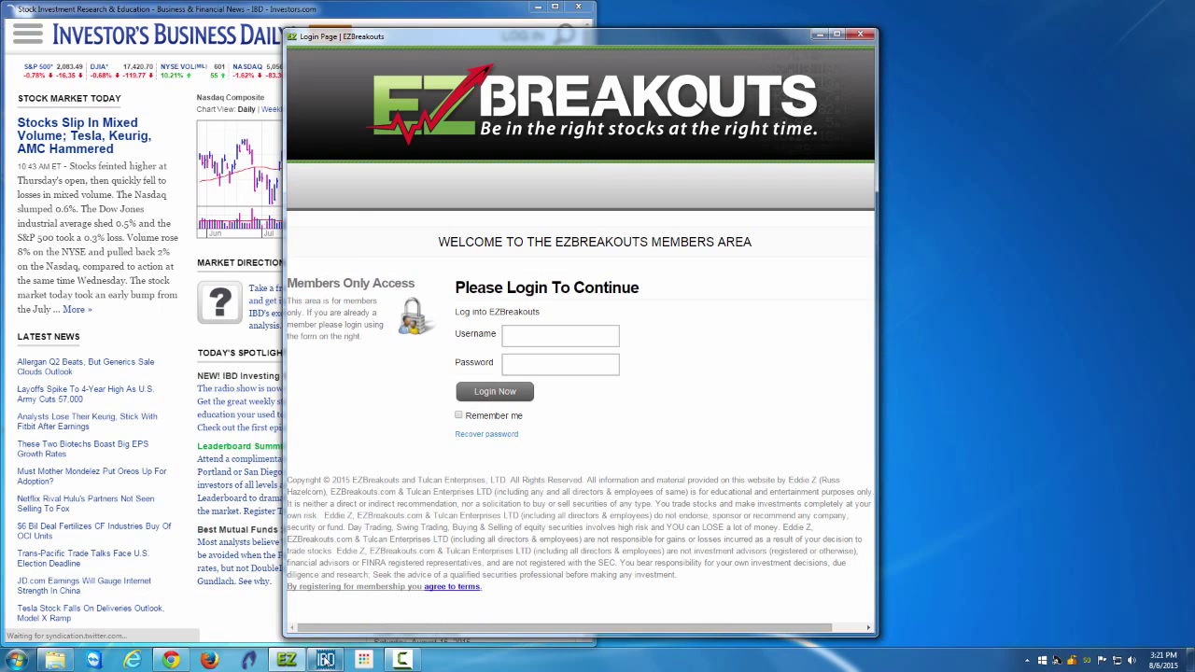
pyautogui.hotkey('alt', 'Tab')
pyautogui.hotkey('alt', 'Tab')
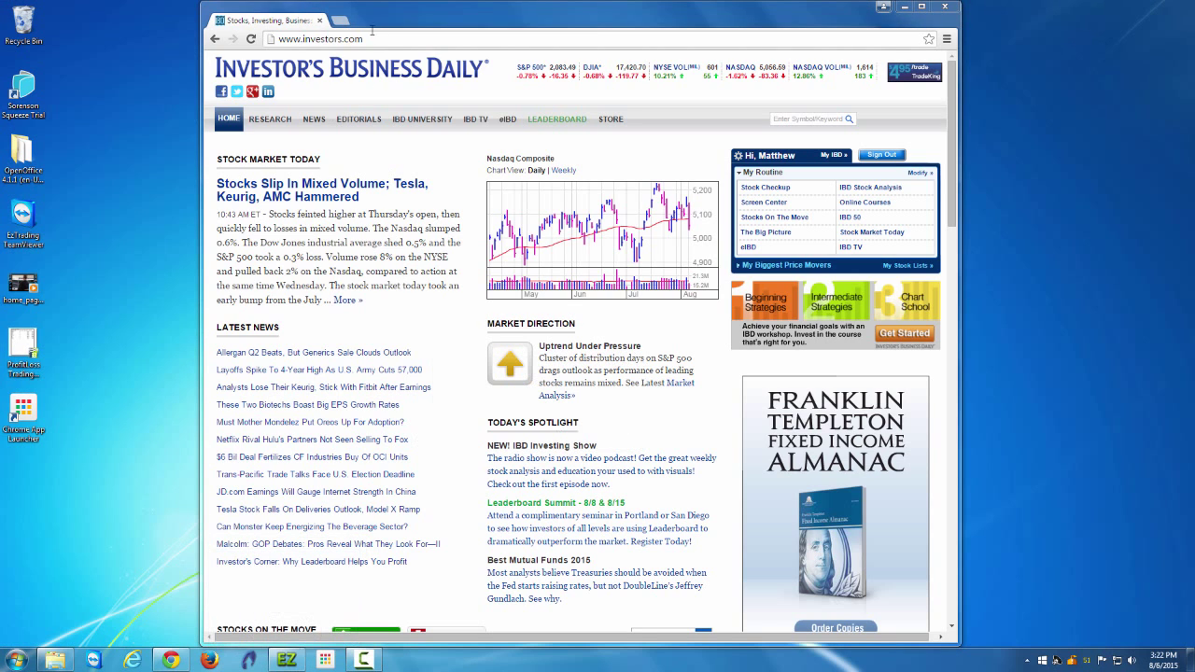
pyautogui.click(285, 40)
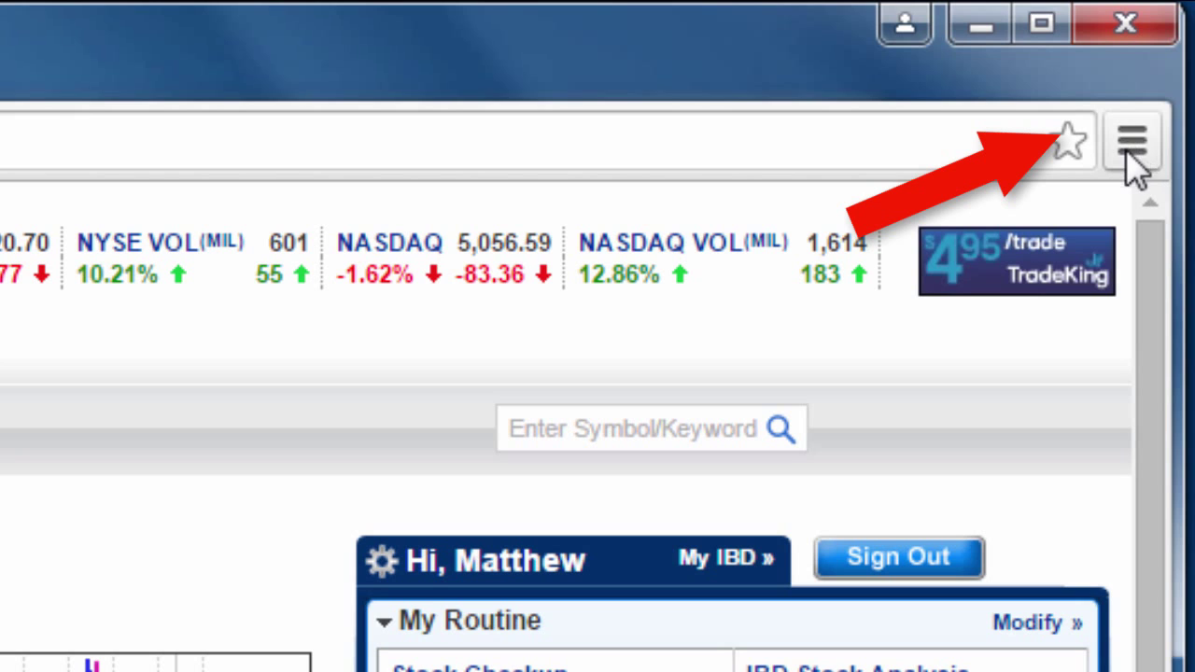
pyautogui.click(1131, 149)
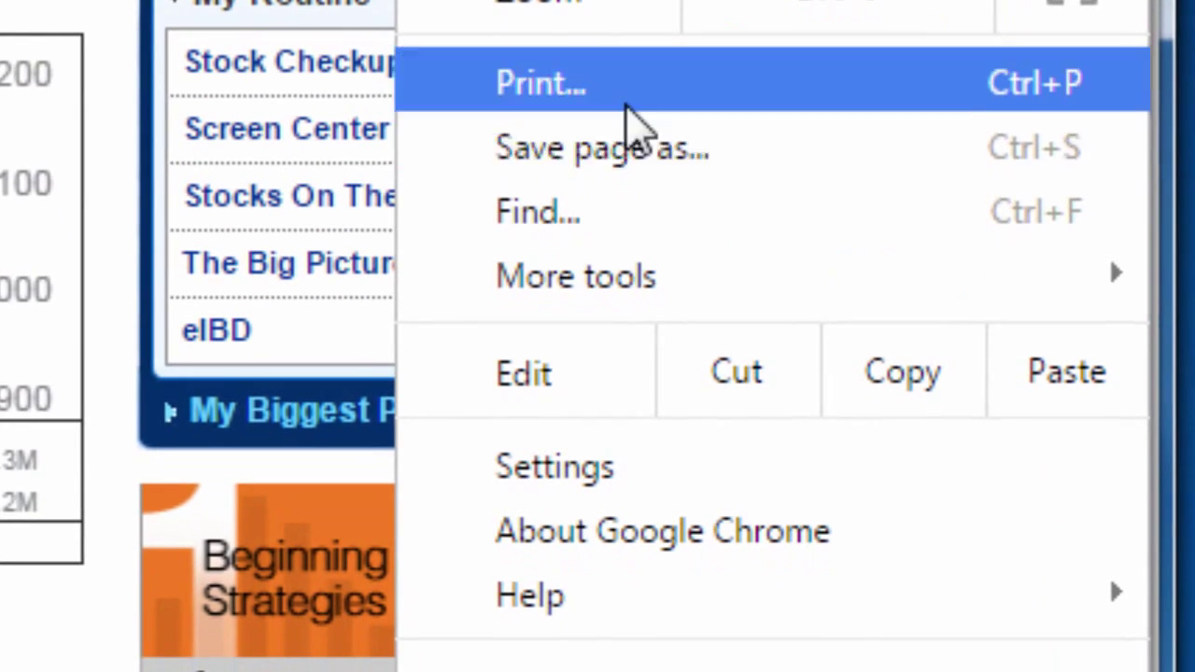
pyautogui.moveTo(604, 285)
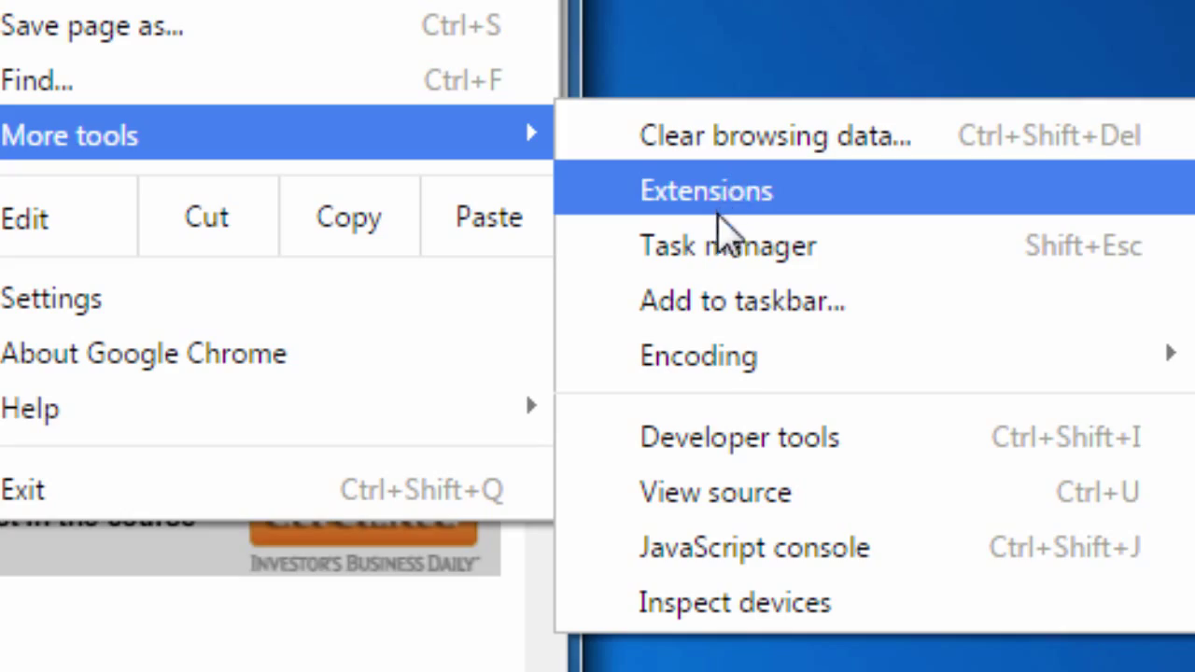
pyautogui.click(815, 308)
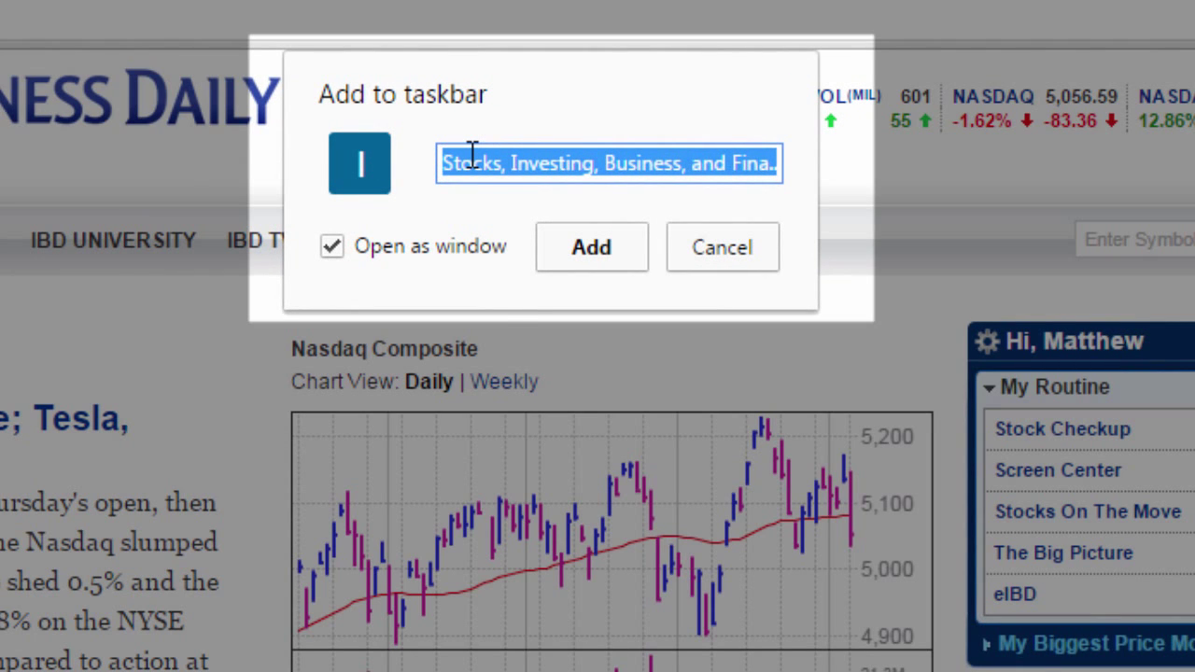
pyautogui.write('IBD')
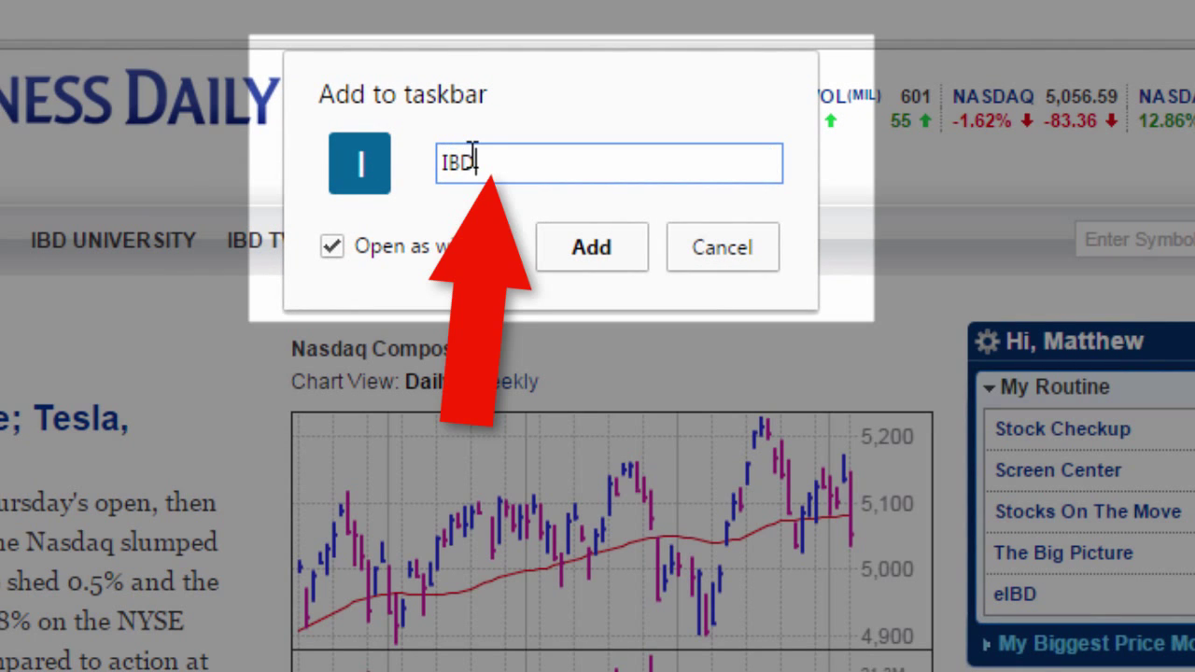
pyautogui.click(331, 246)
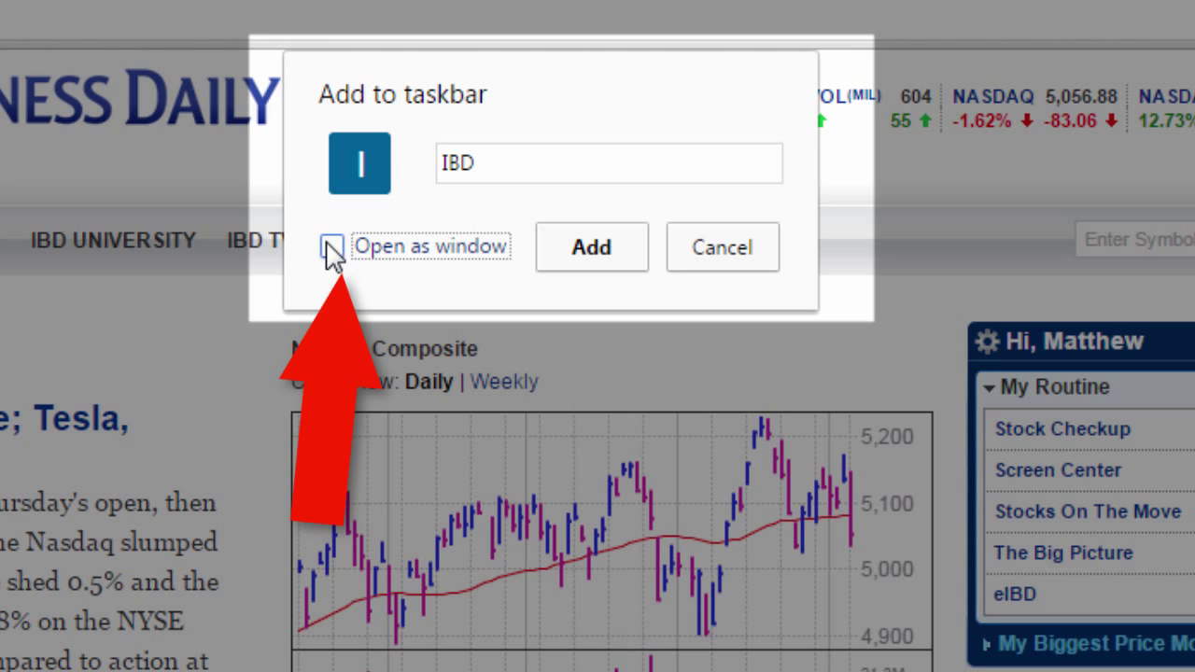
pyautogui.click(332, 248)
pyautogui.click(600, 259)
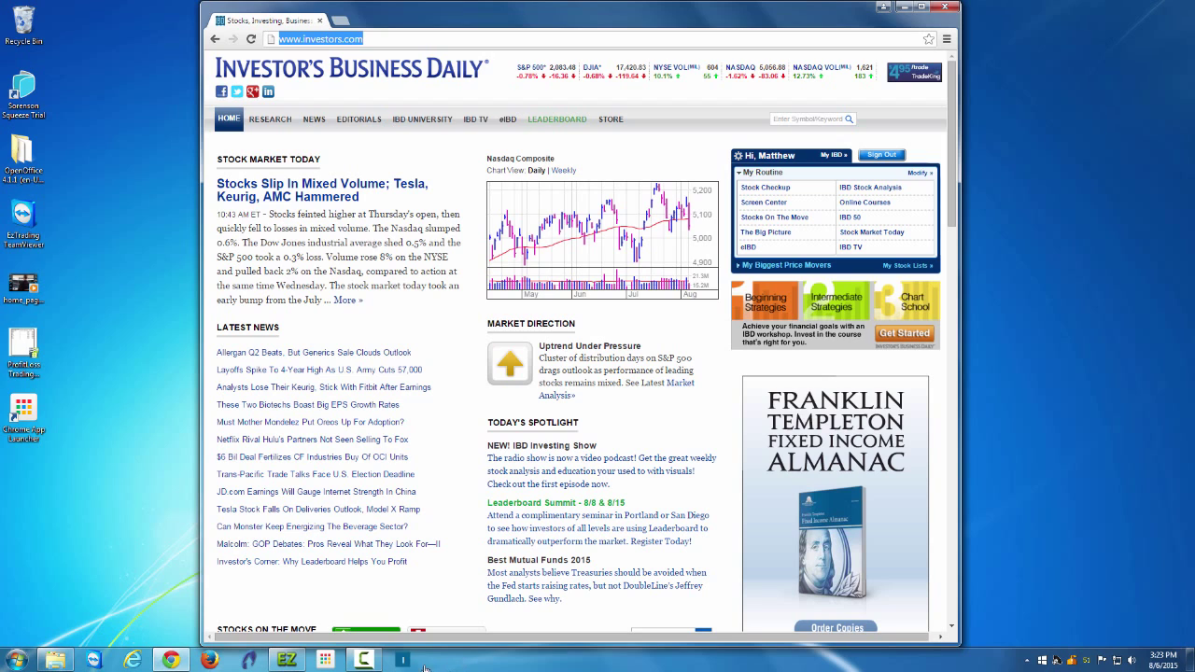
# Step: Launch the new IBD shortcut, and close the EZBreakouts and IBD windows
pyautogui.click(403, 661)
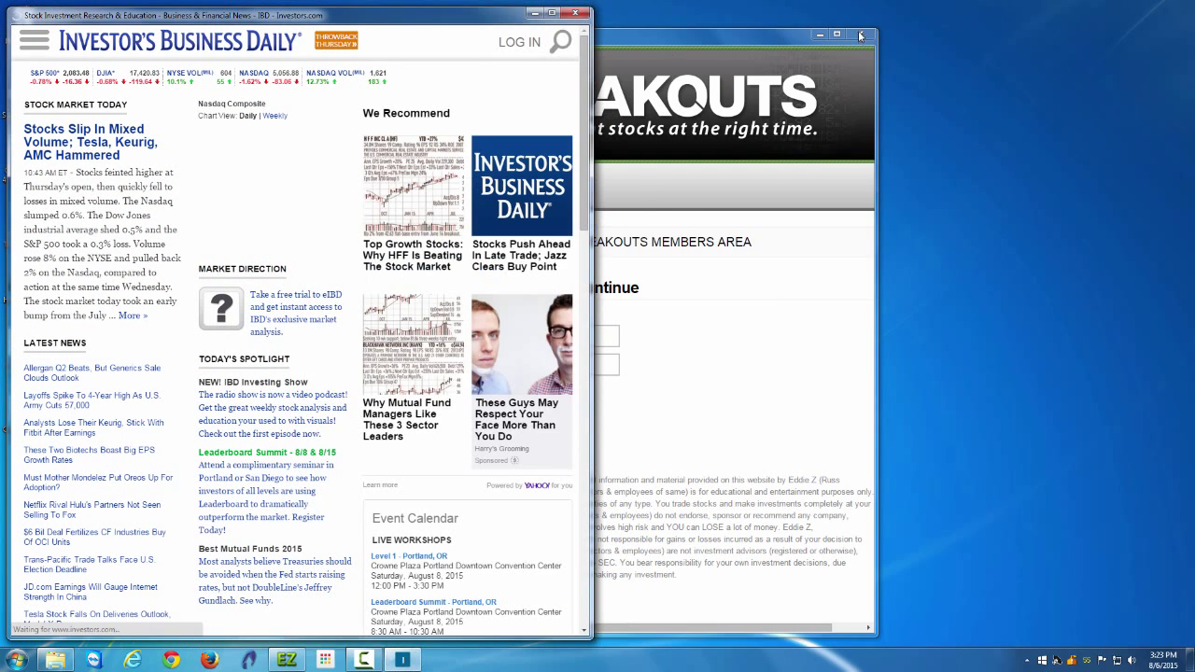
pyautogui.click(861, 14)
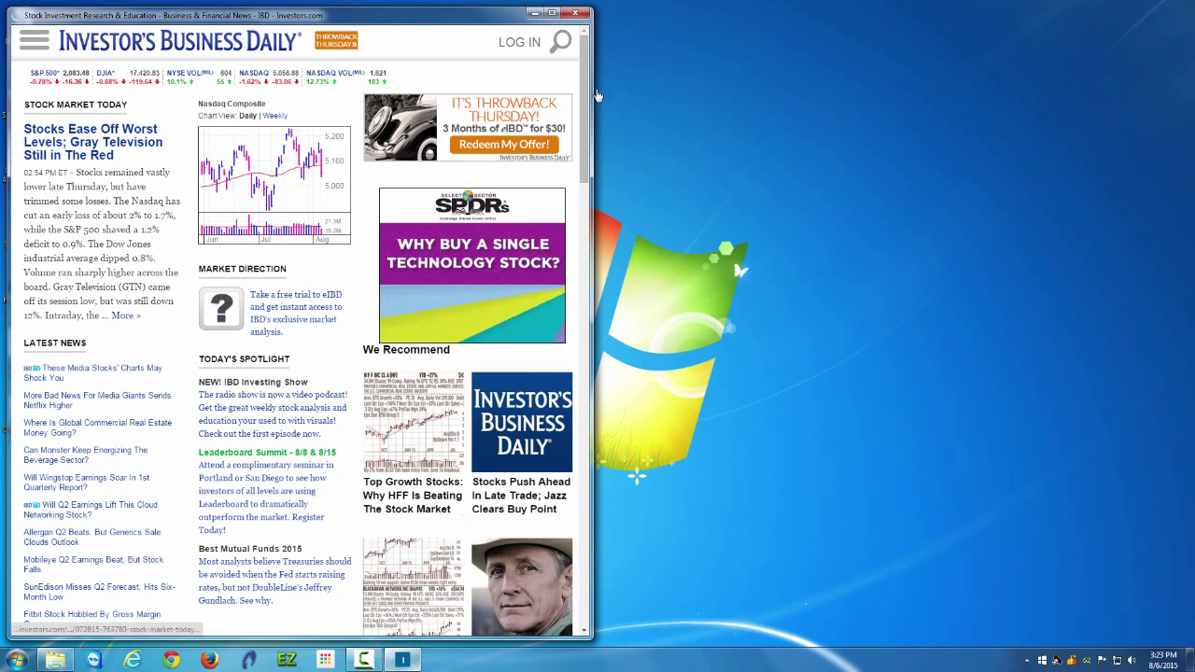
pyautogui.click(576, 13)
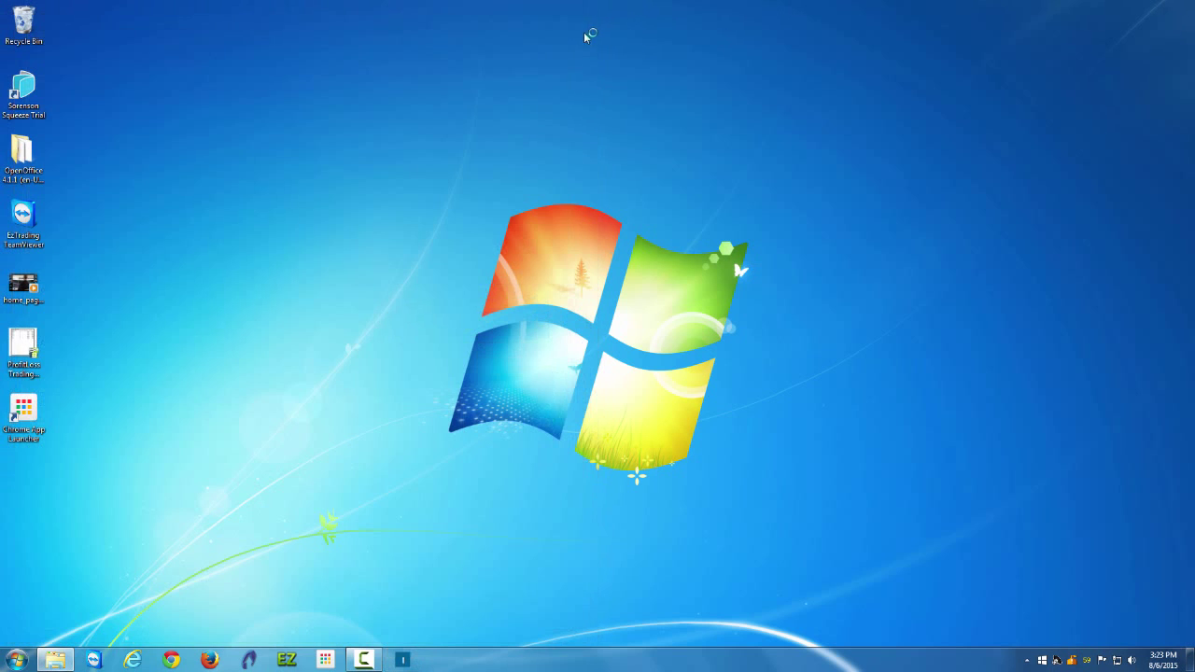
# Step: Relaunch the IBD shortcut, move its window toward the middle of the desktop, and close it
pyautogui.click(401, 661)
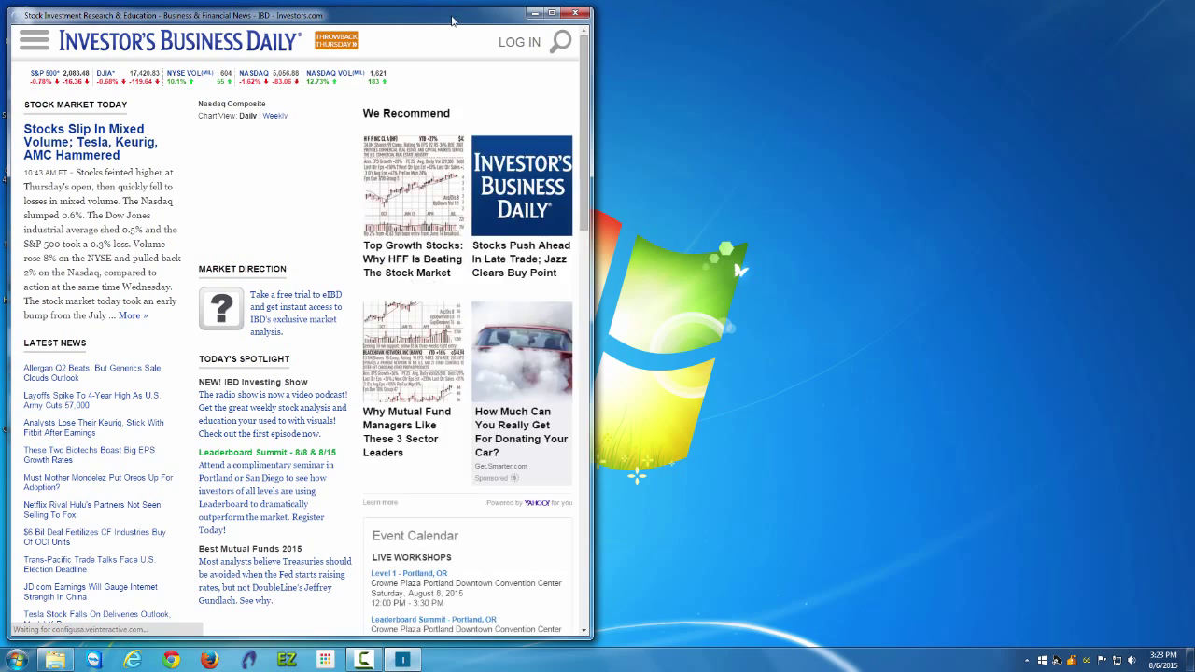
pyautogui.moveTo(452, 20); pyautogui.dragTo(655, 21)
pyautogui.click(401, 661)
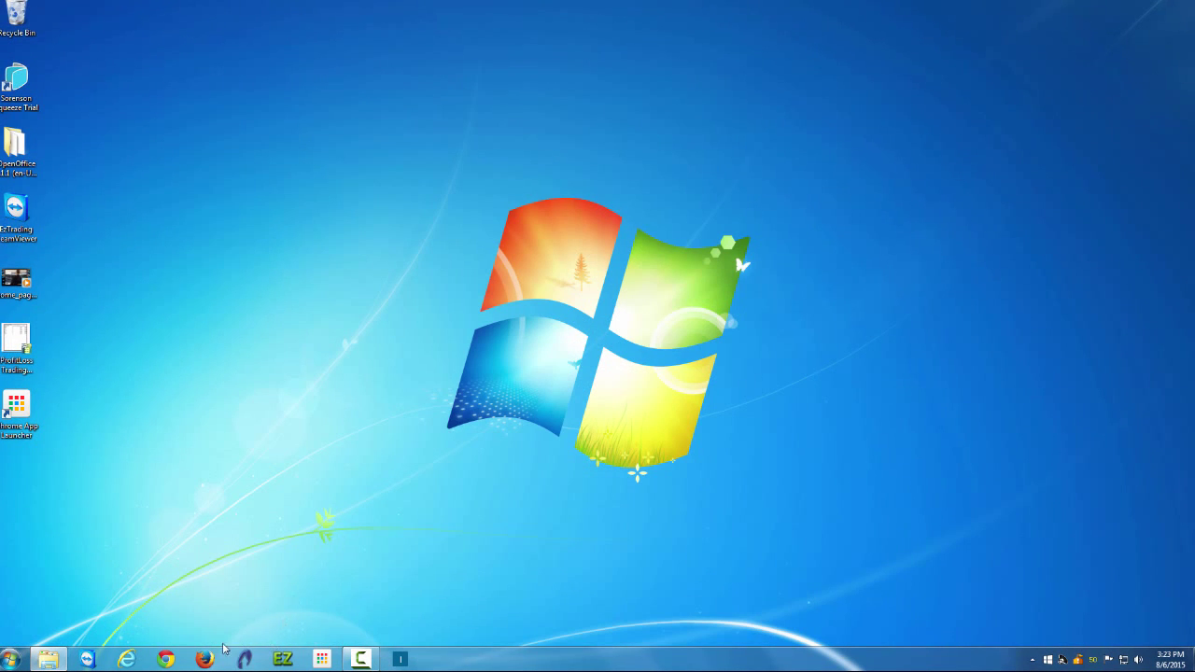
# Step: Open a new Chrome window and go to cnbc.com
pyautogui.click(165, 659)
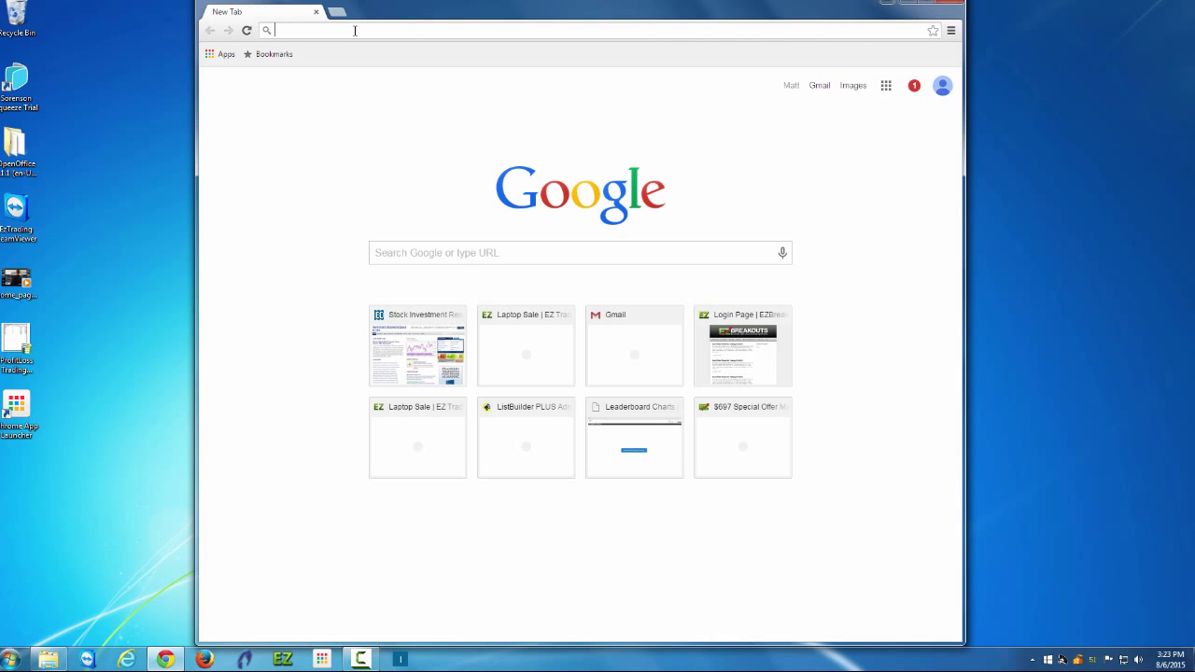
pyautogui.write('cn')
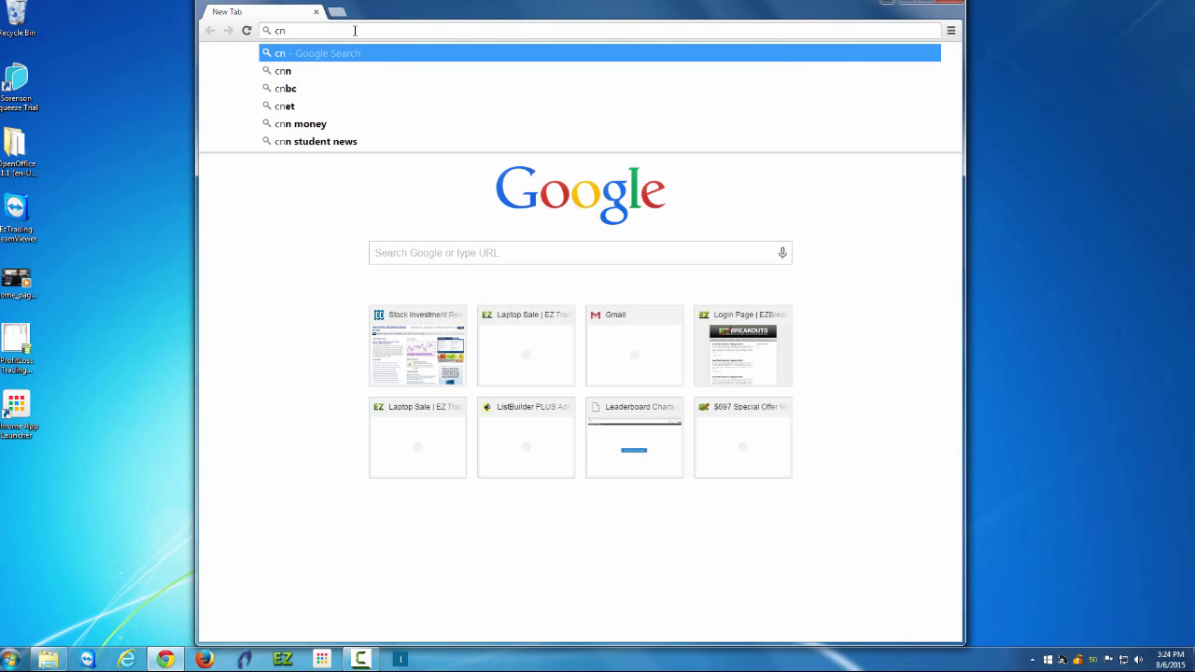
pyautogui.write('bc.com')
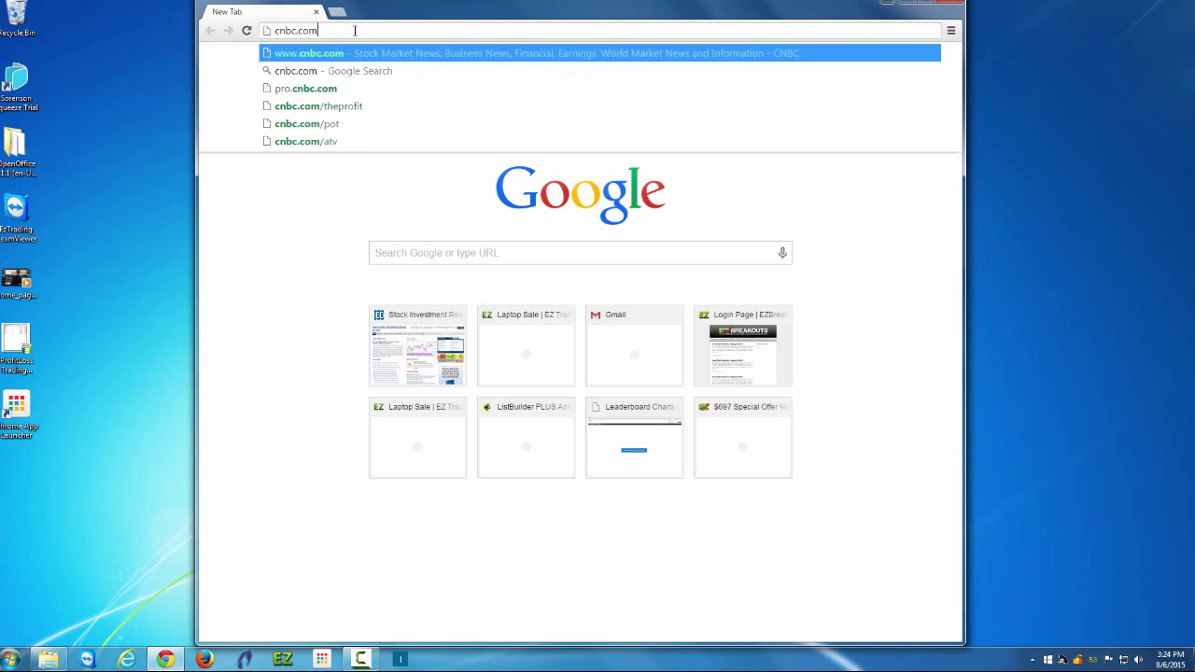
pyautogui.press('Return')
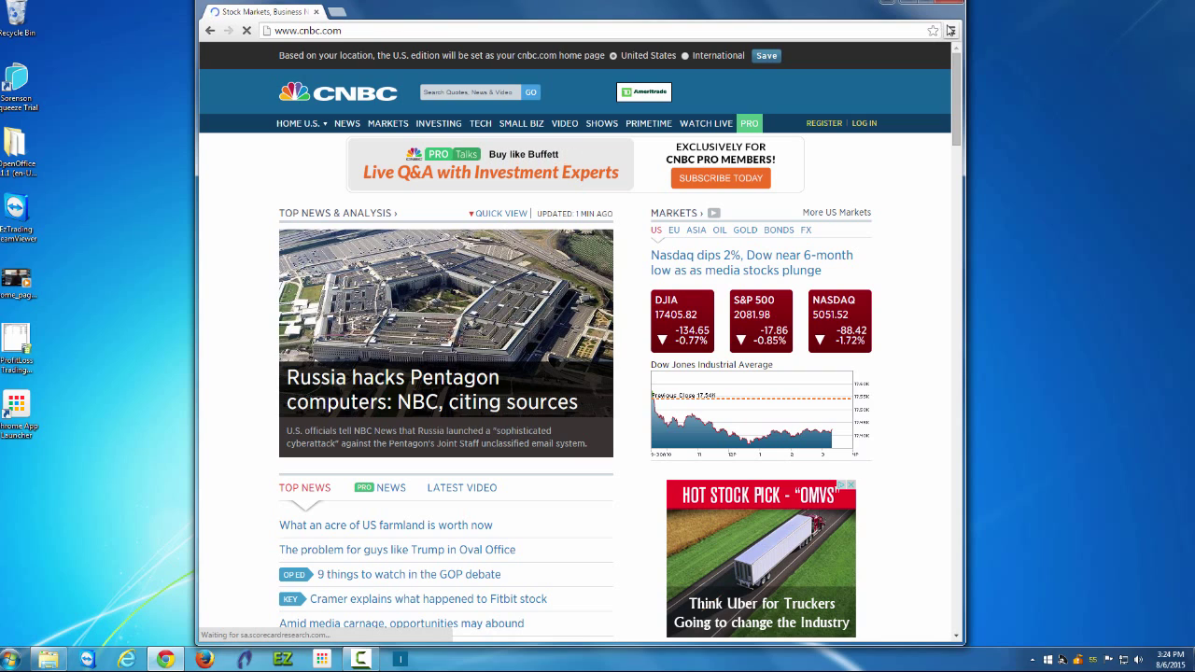
# Step: Add the CNBC page to the taskbar as a shortcut named CNBC that opens as a window, and close the browser
pyautogui.click(951, 30)
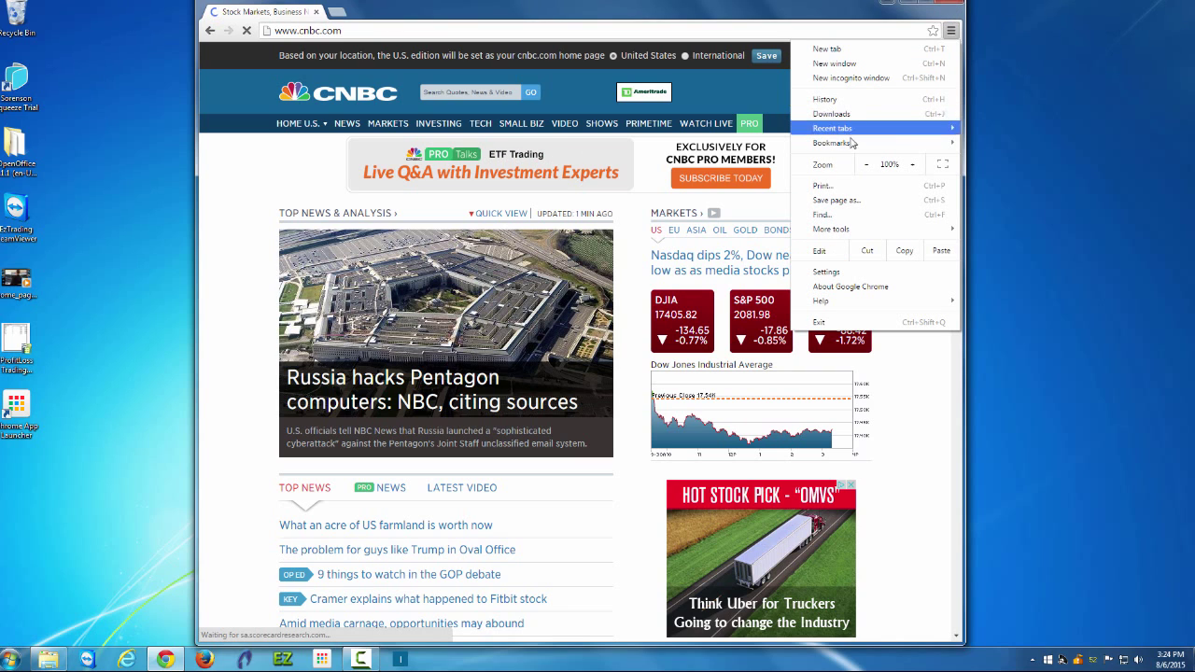
pyautogui.moveTo(856, 229)
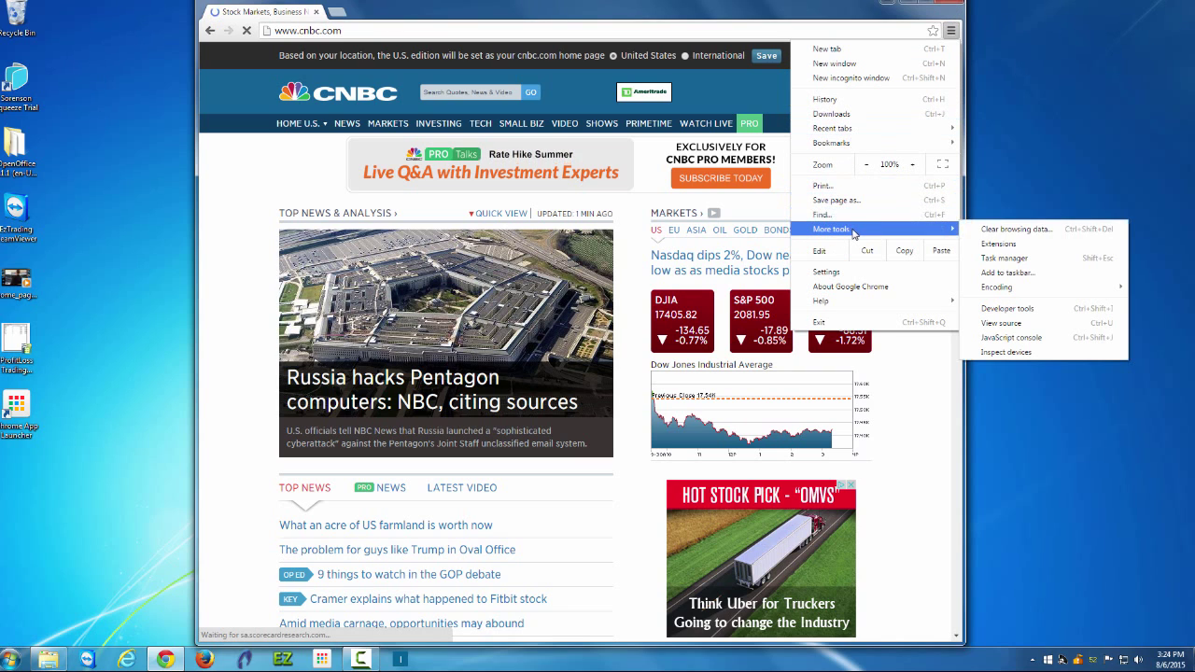
pyautogui.click(1018, 262)
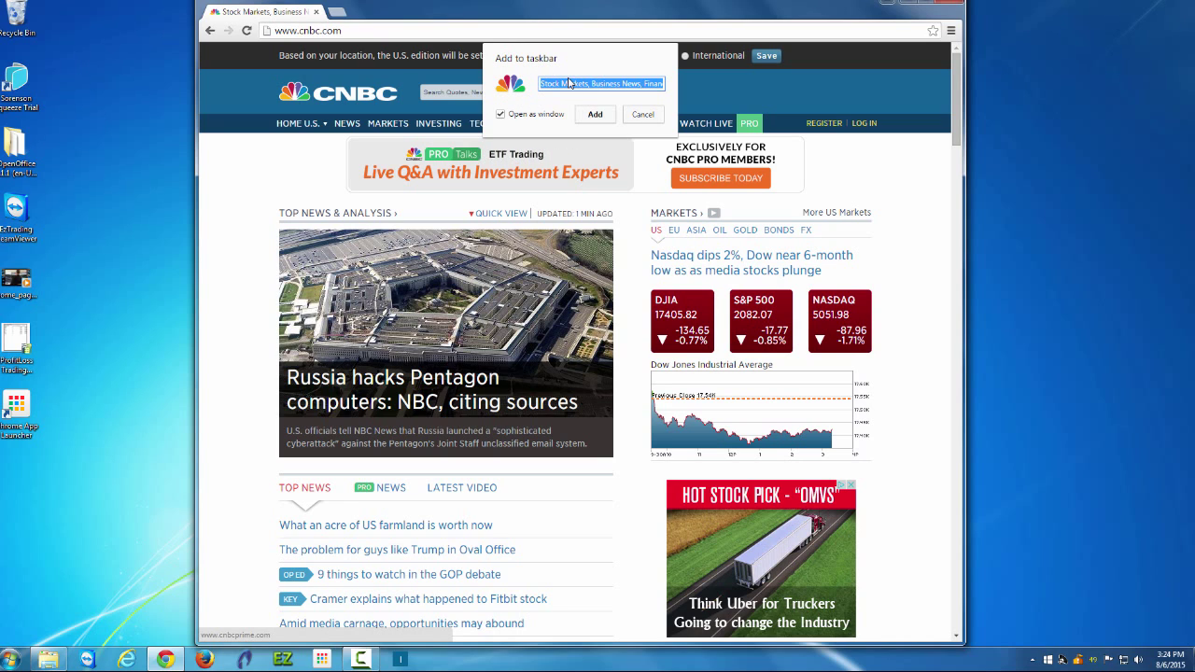
pyautogui.write('cNBC')
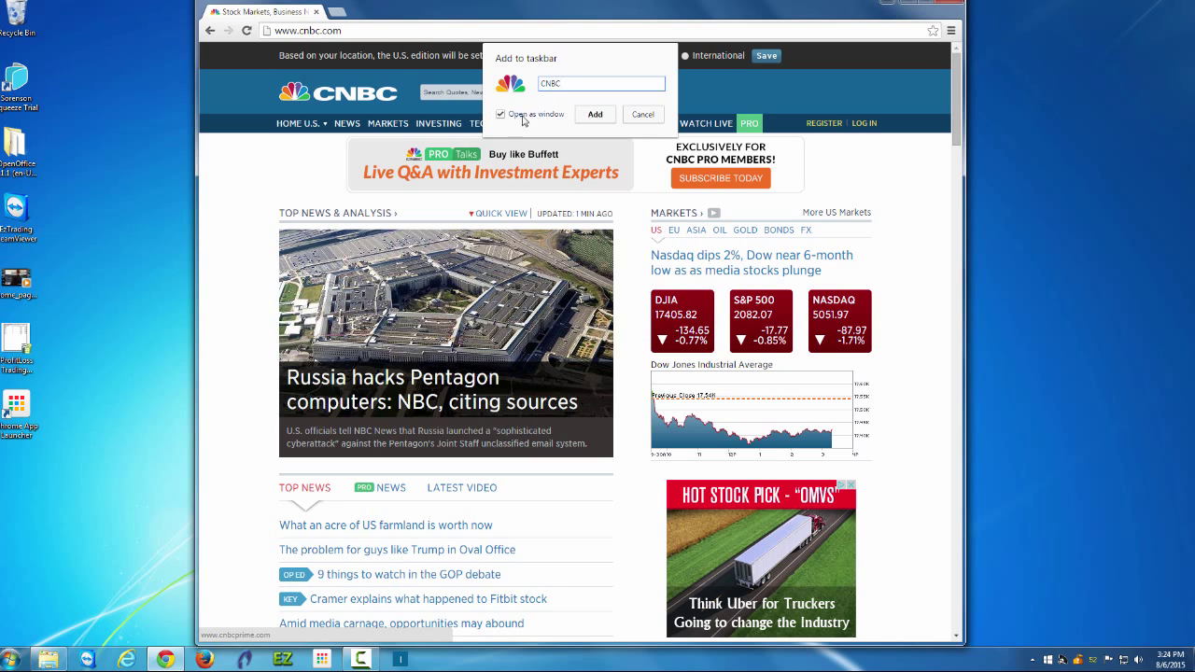
pyautogui.click(608, 114)
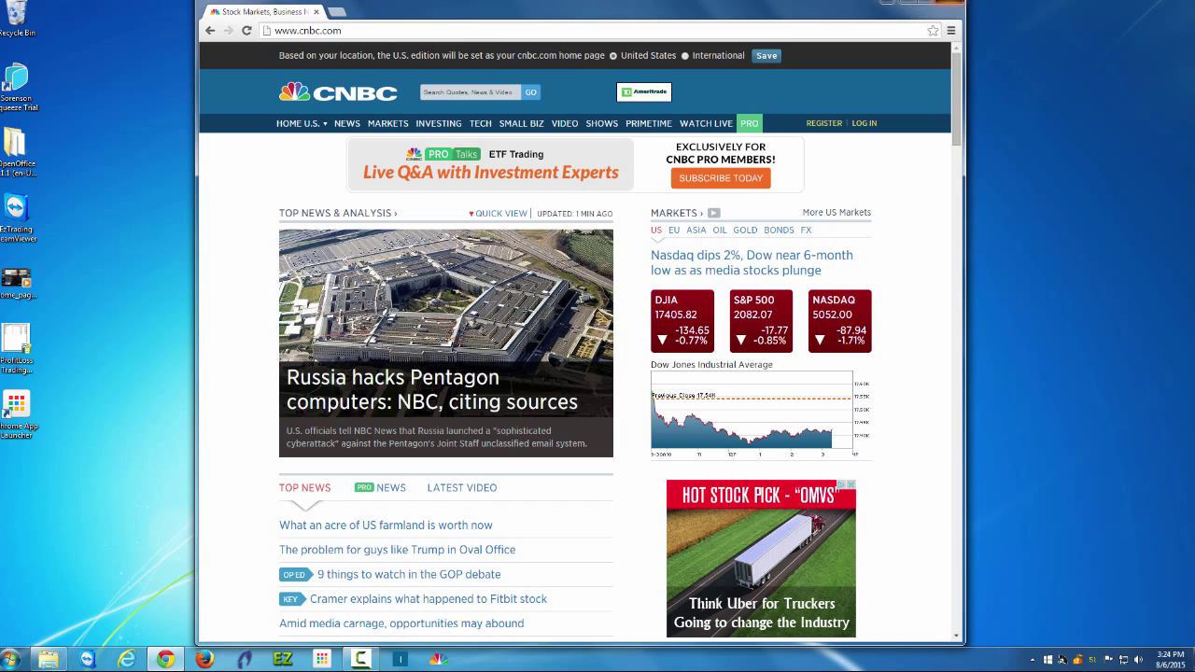
pyautogui.click(955, 2)
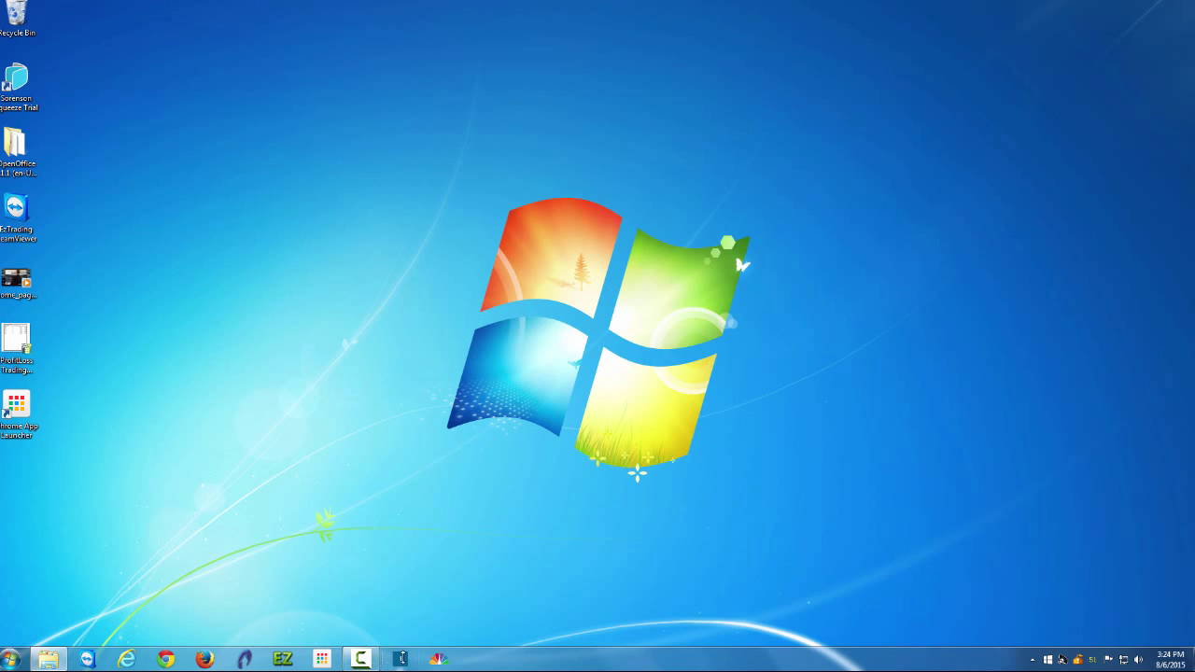
# Step: Launch the IBD and CNBC shortcuts from the taskbar and minimize the CNBC window
pyautogui.click(401, 659)
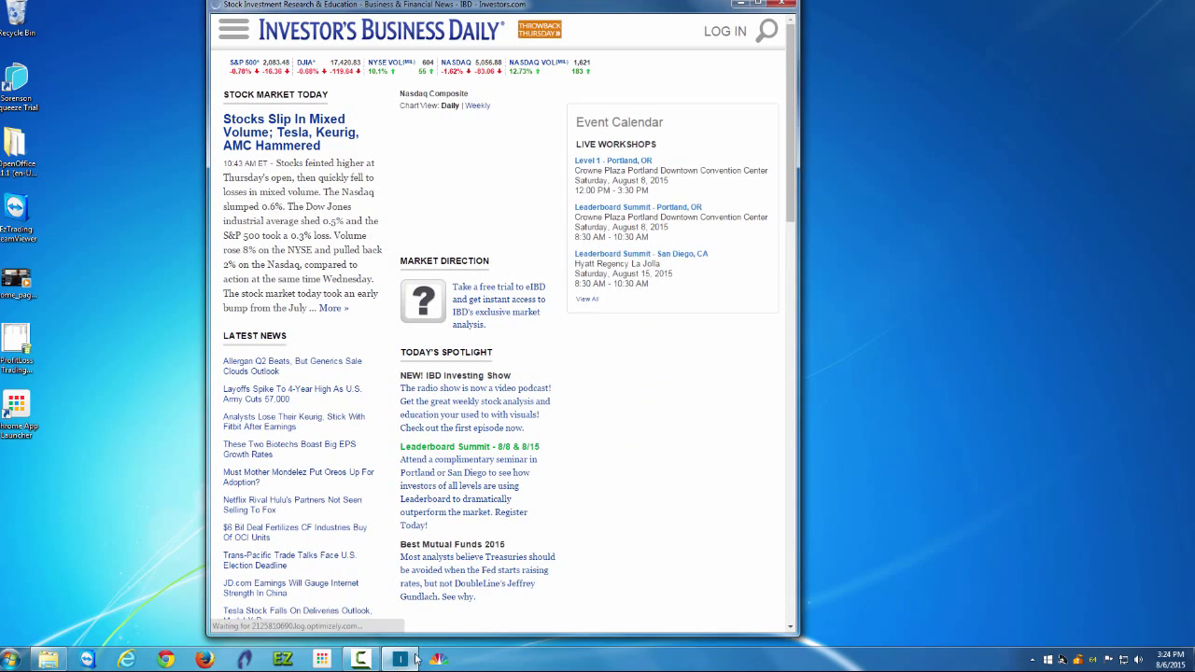
pyautogui.click(438, 659)
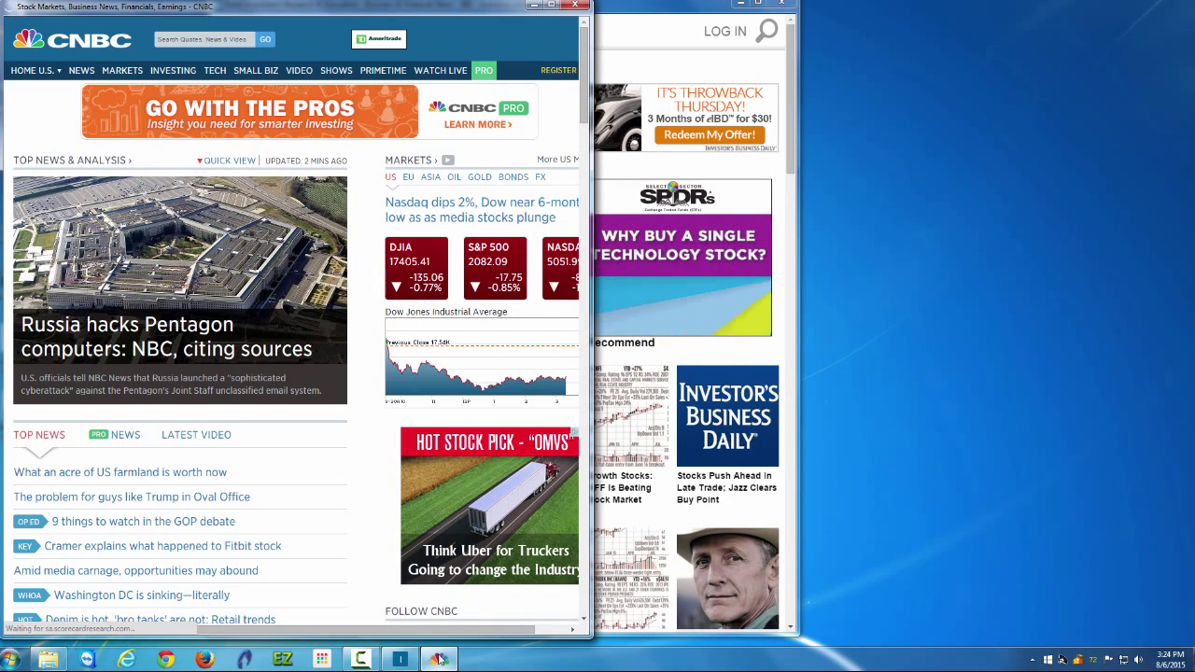
pyautogui.click(438, 659)
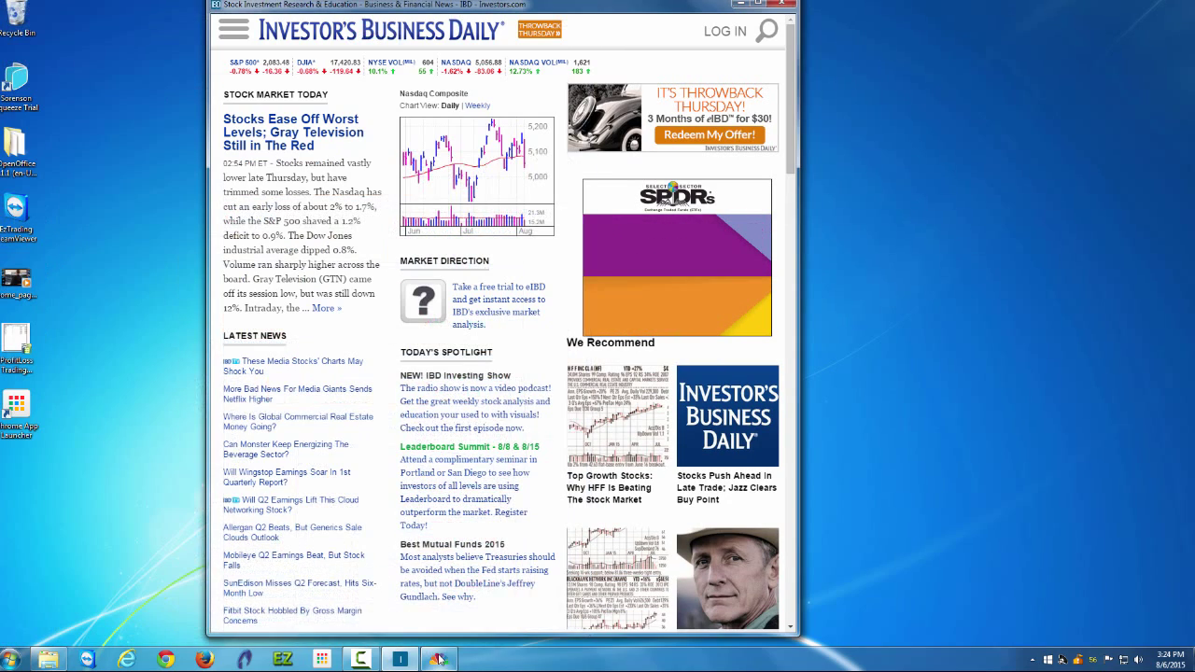
# Step: Switch back and forth between the IBD and CNBC windows, and close both
pyautogui.hotkey('alt', 'Tab')
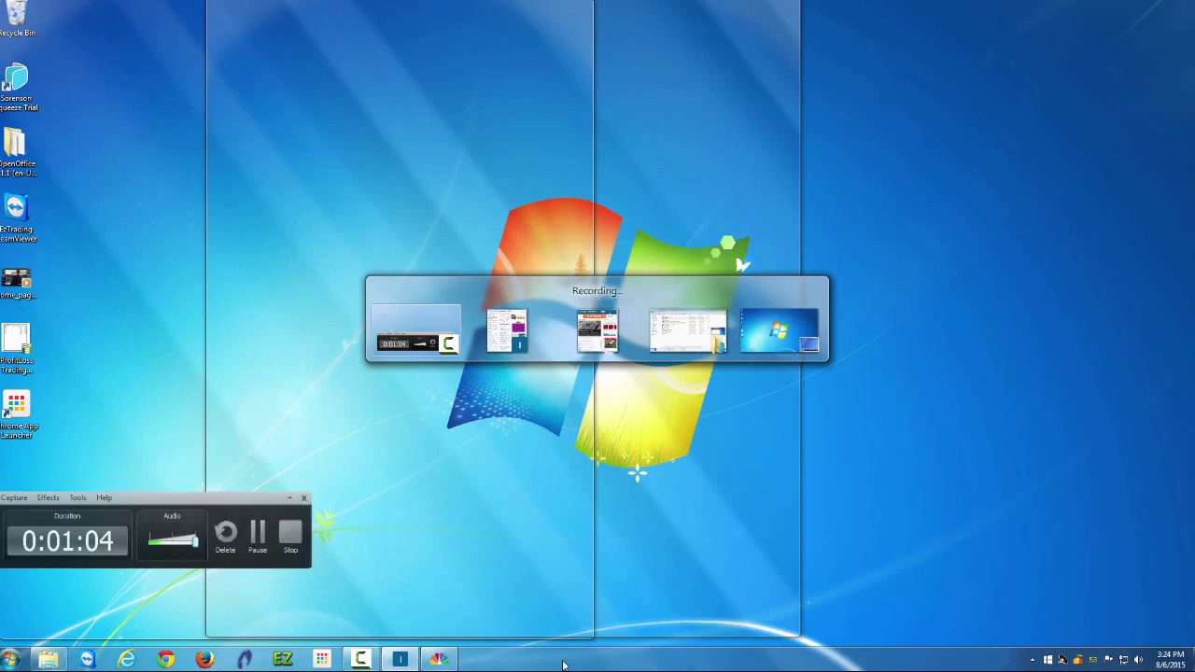
pyautogui.press('Tab')
pyautogui.press('Tab')
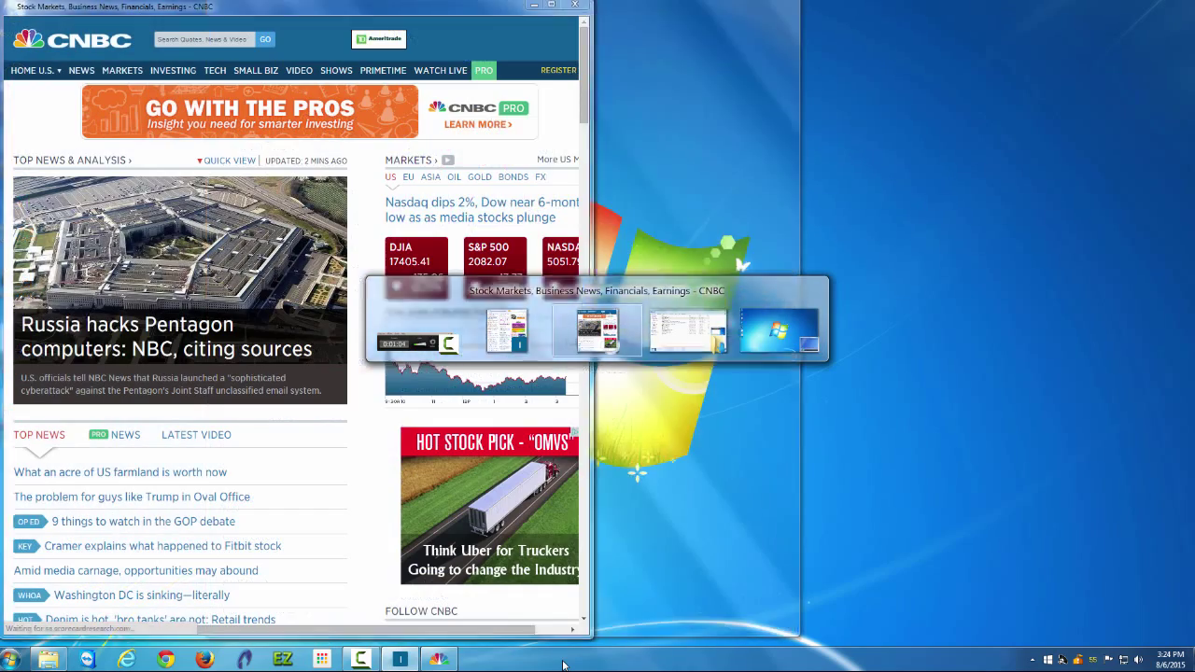
pyautogui.hotkey('alt', 'Tab')
pyautogui.hotkey('alt', 'Tab')
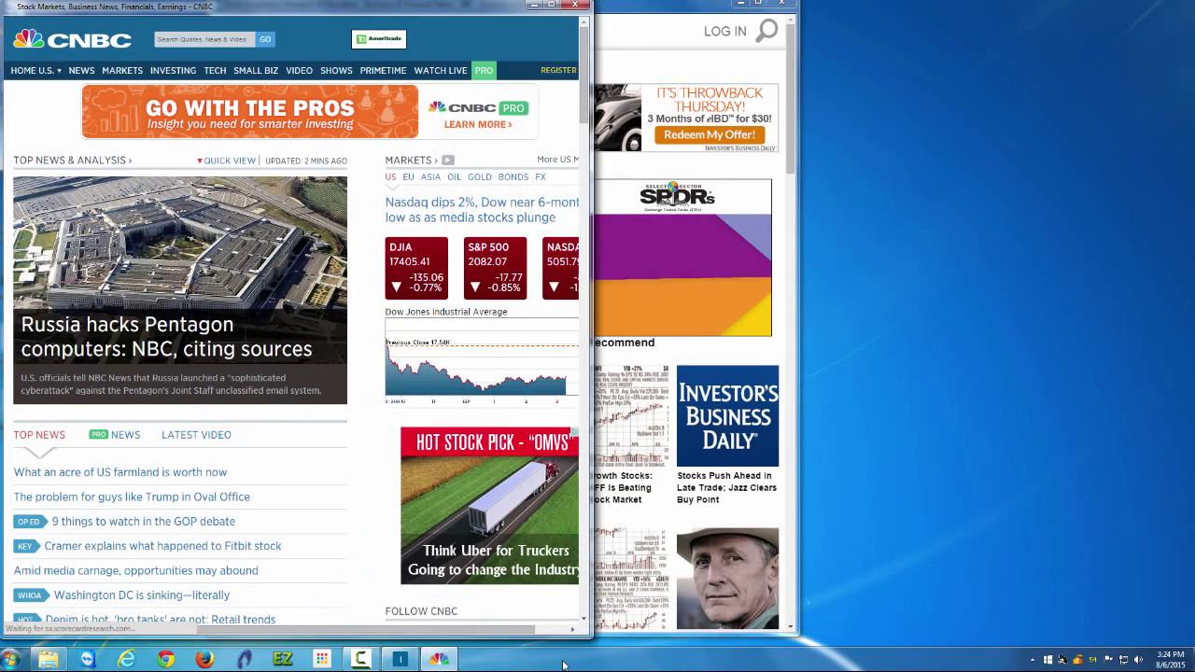
pyautogui.hotkey('alt', 'Tab')
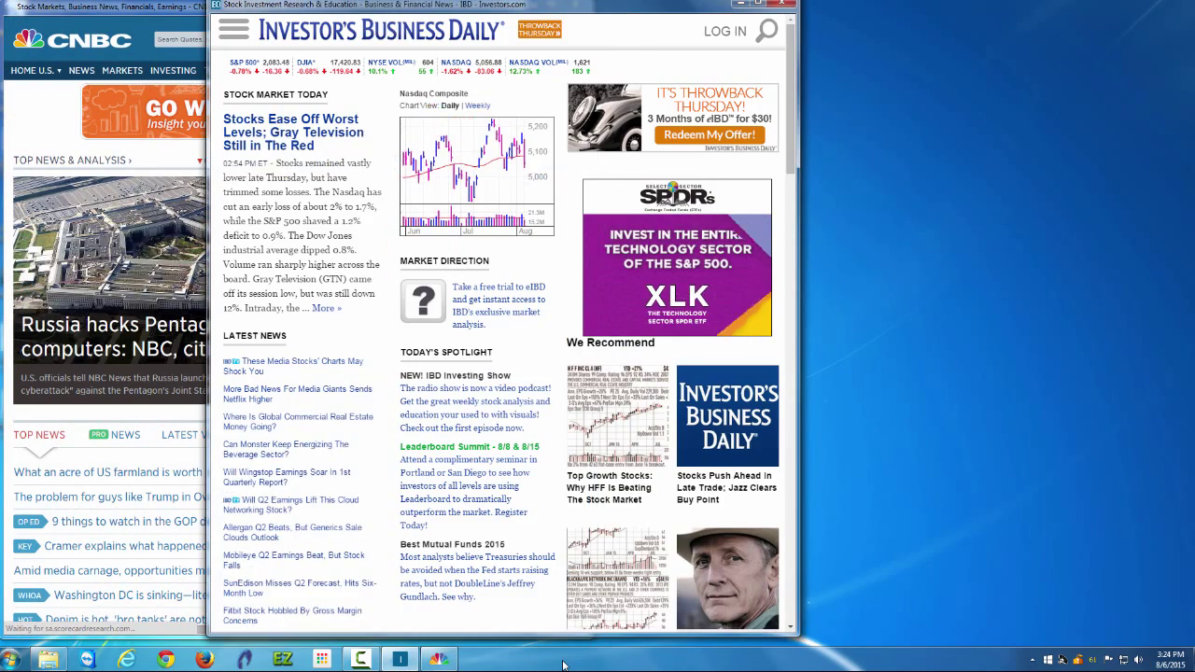
pyautogui.click(792, 5)
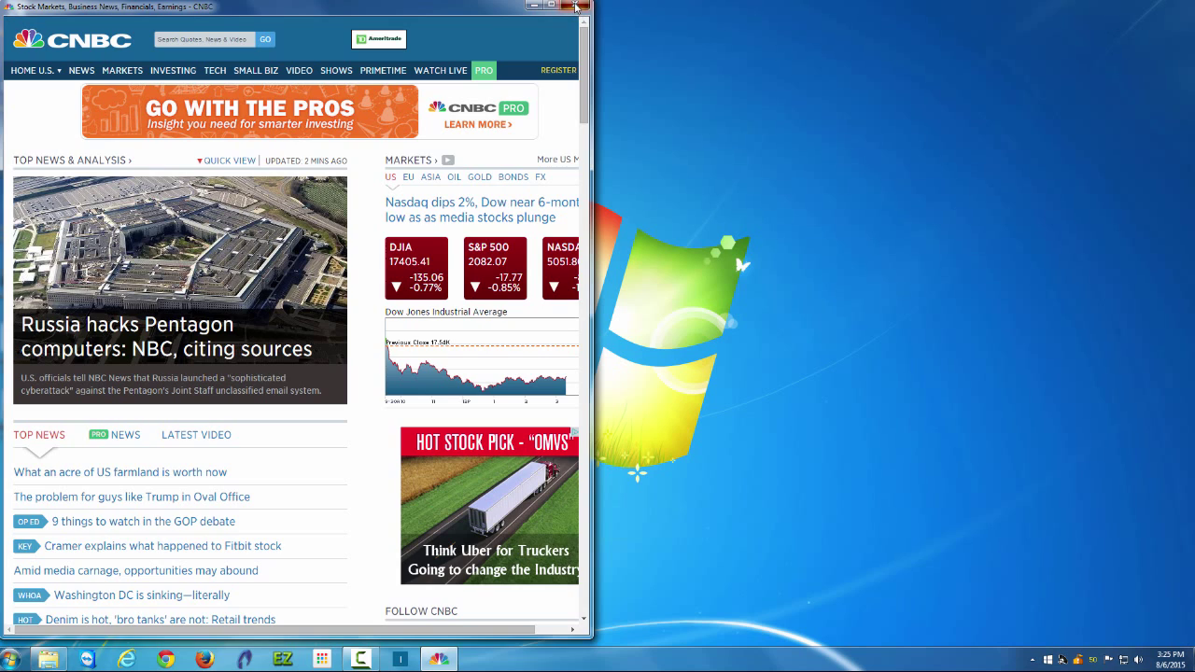
pyautogui.click(575, 6)
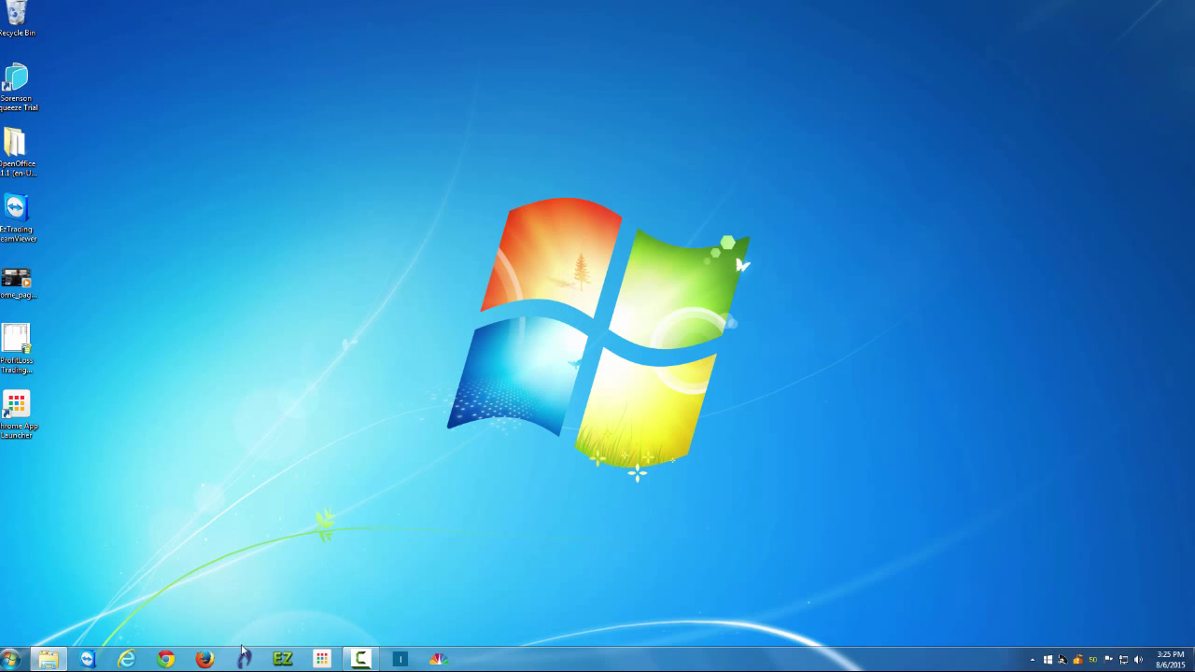
# Step: Open Chrome's Apps page and bring up the shortcut creation options for the IBD app
pyautogui.click(175, 659)
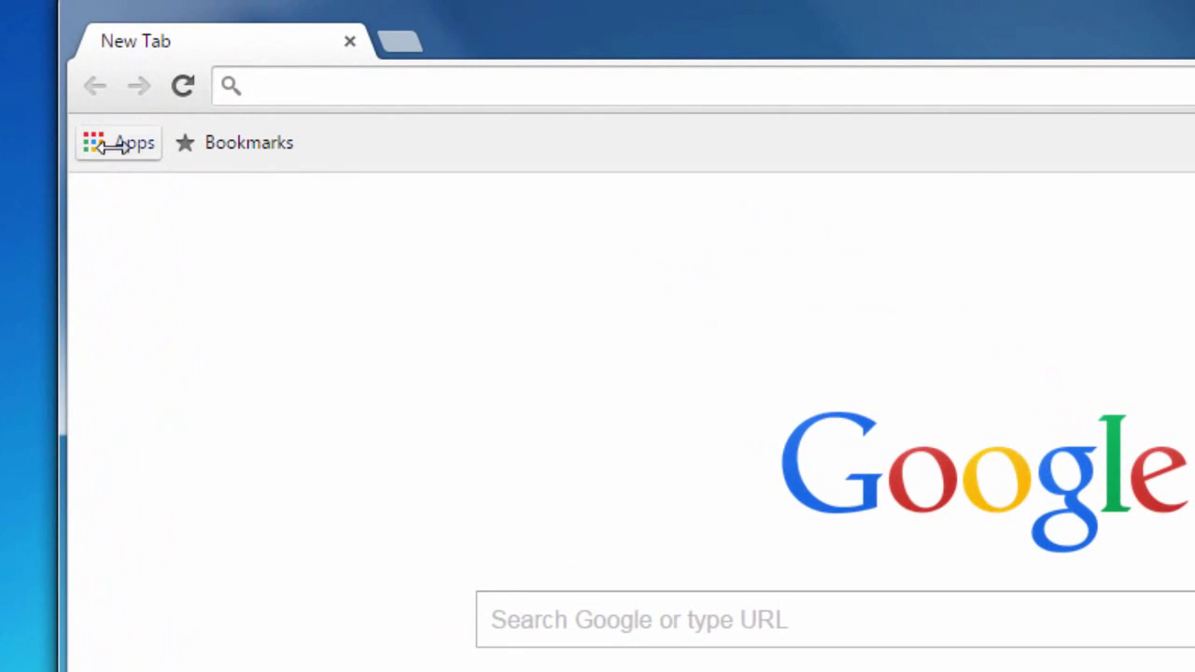
pyautogui.click(116, 143)
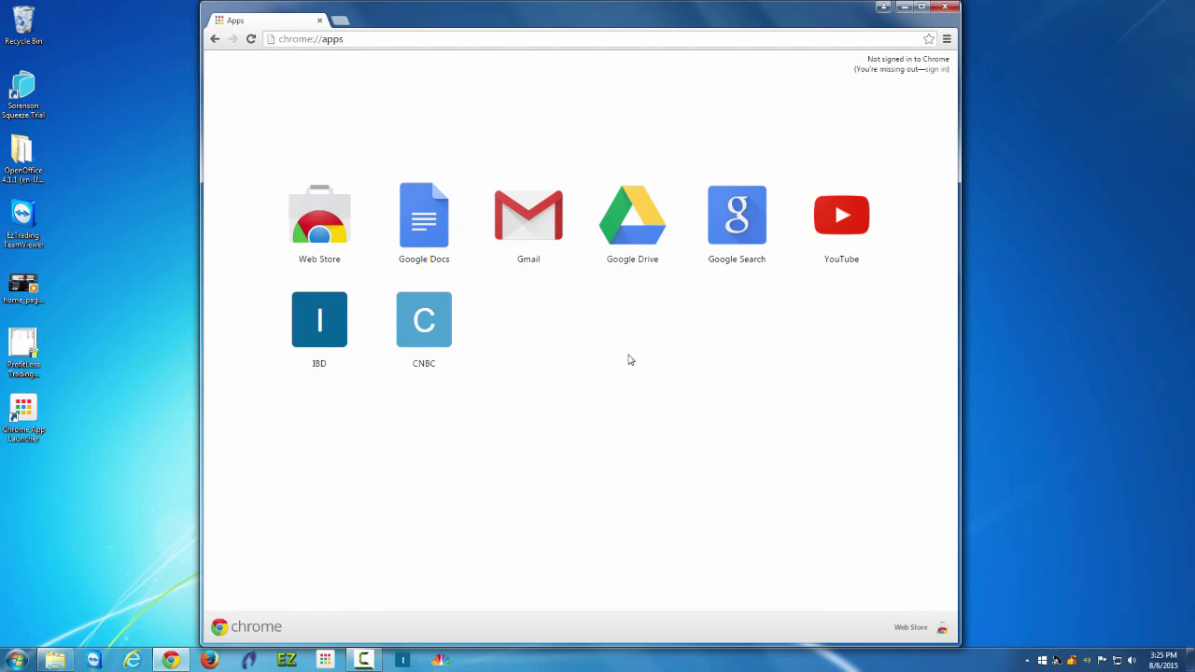
pyautogui.rightClick(318, 324)
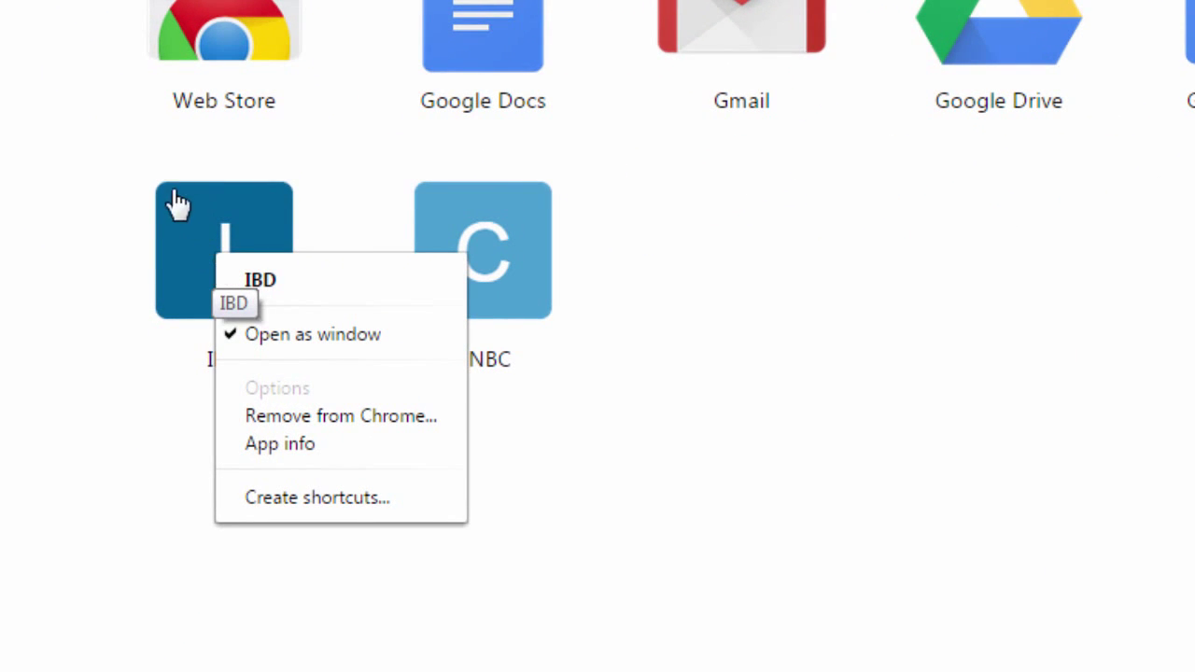
pyautogui.click(8, 272)
pyautogui.rightClick(8, 271)
pyautogui.rightClick(196, 220)
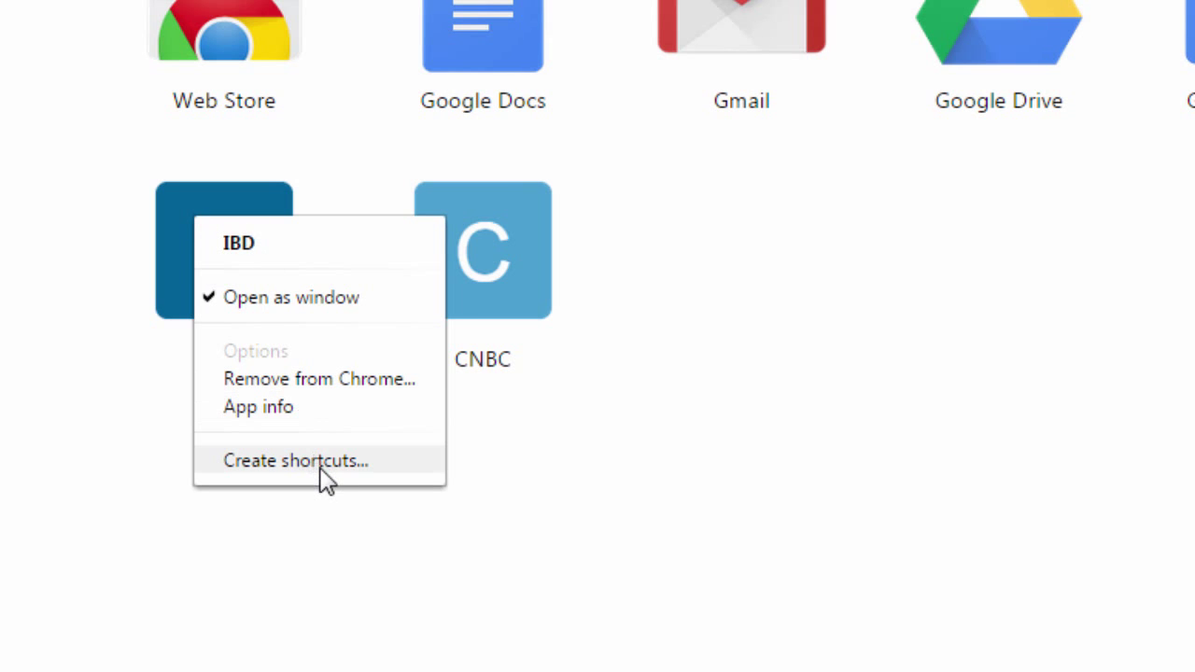
pyautogui.press('Escape')
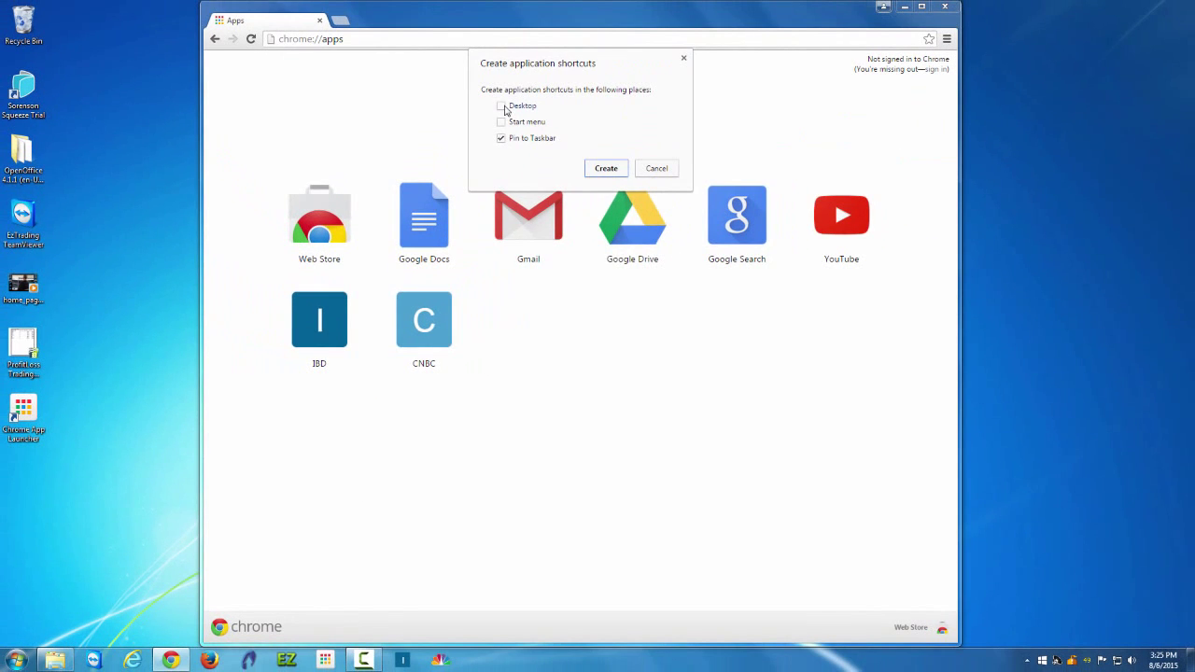
# Step: Create IBD shortcuts on the desktop, in the Start menu and on the taskbar, and close the browser
pyautogui.click(508, 106)
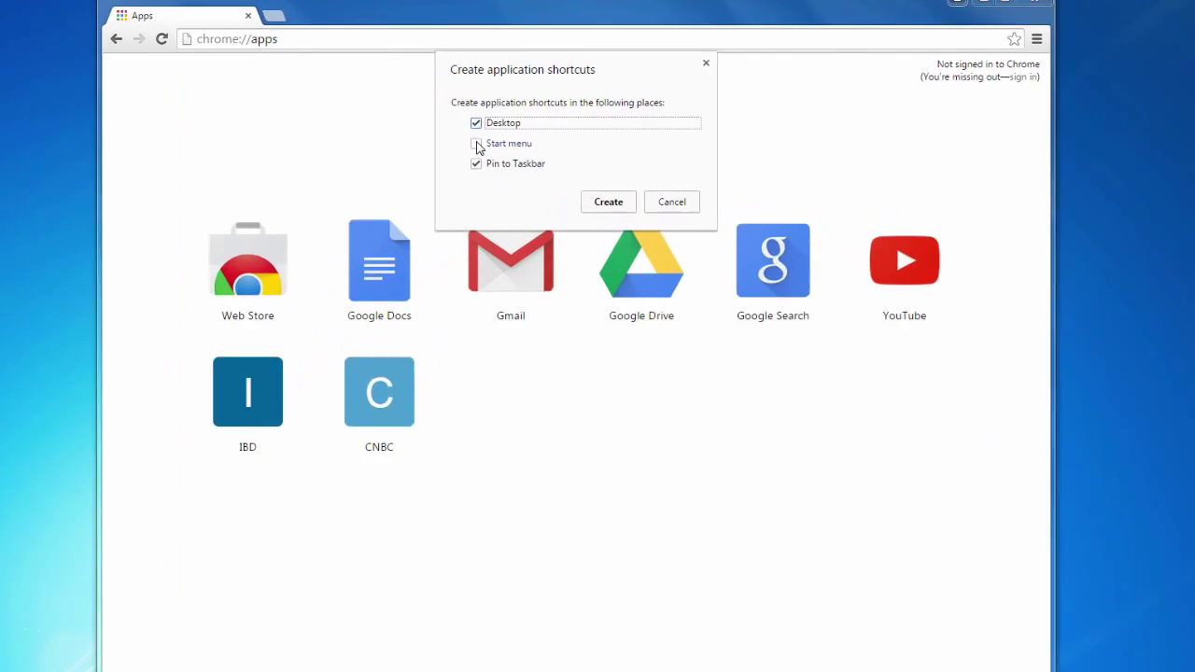
pyautogui.click(508, 124)
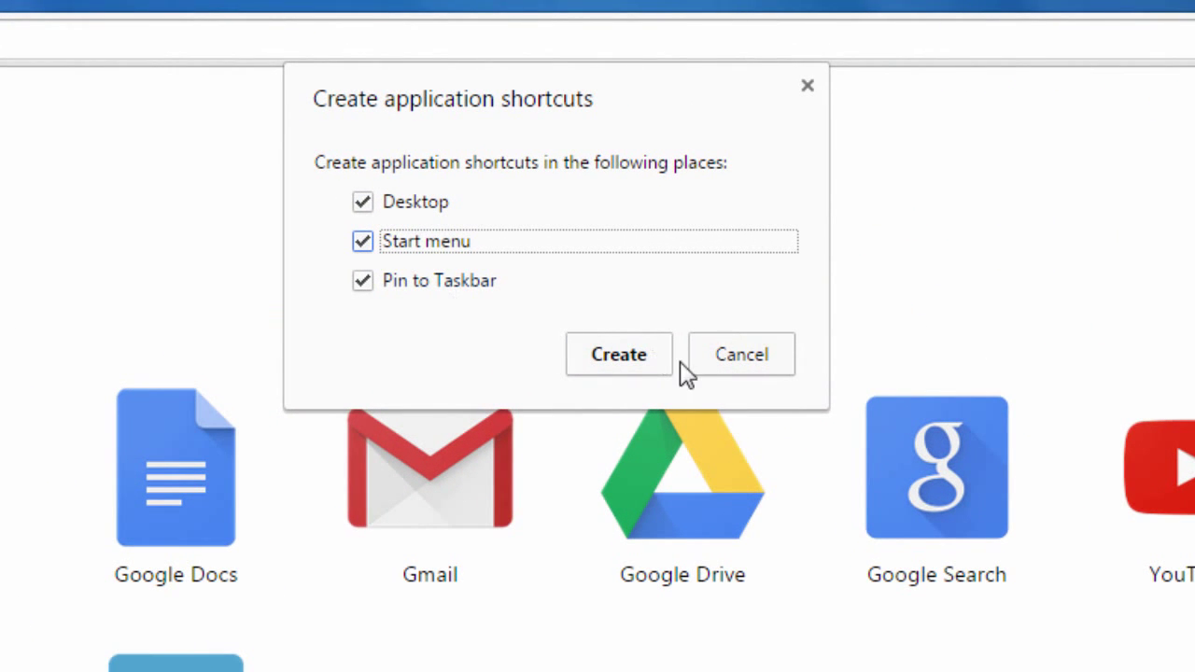
pyautogui.click(629, 360)
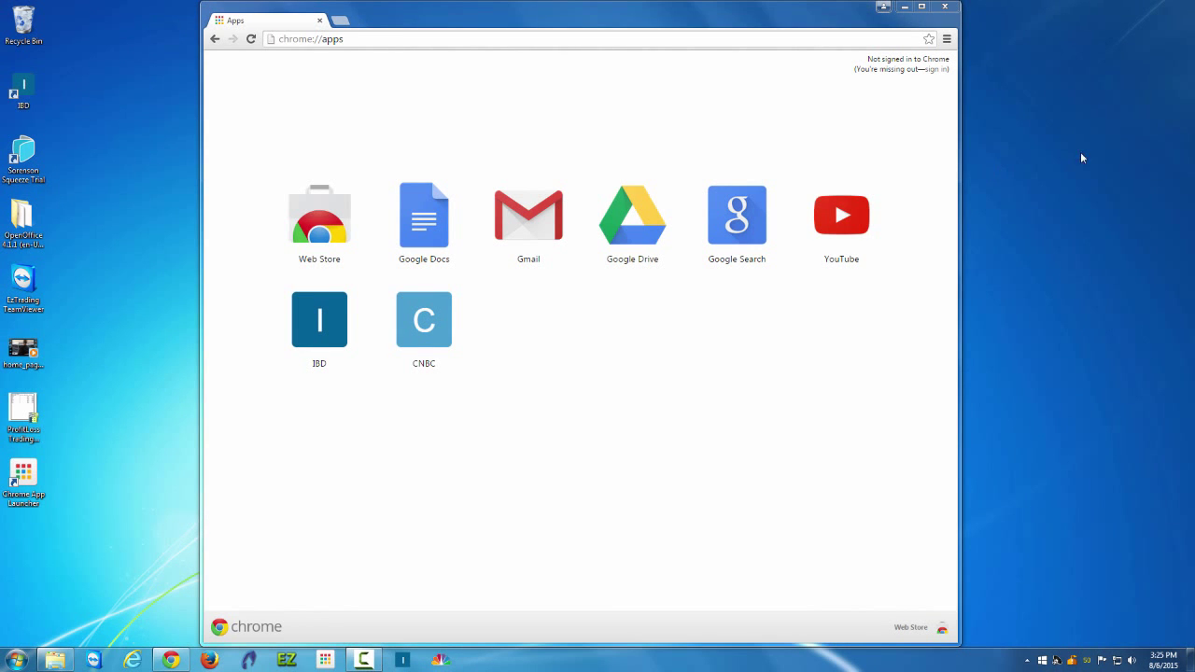
pyautogui.click(944, 7)
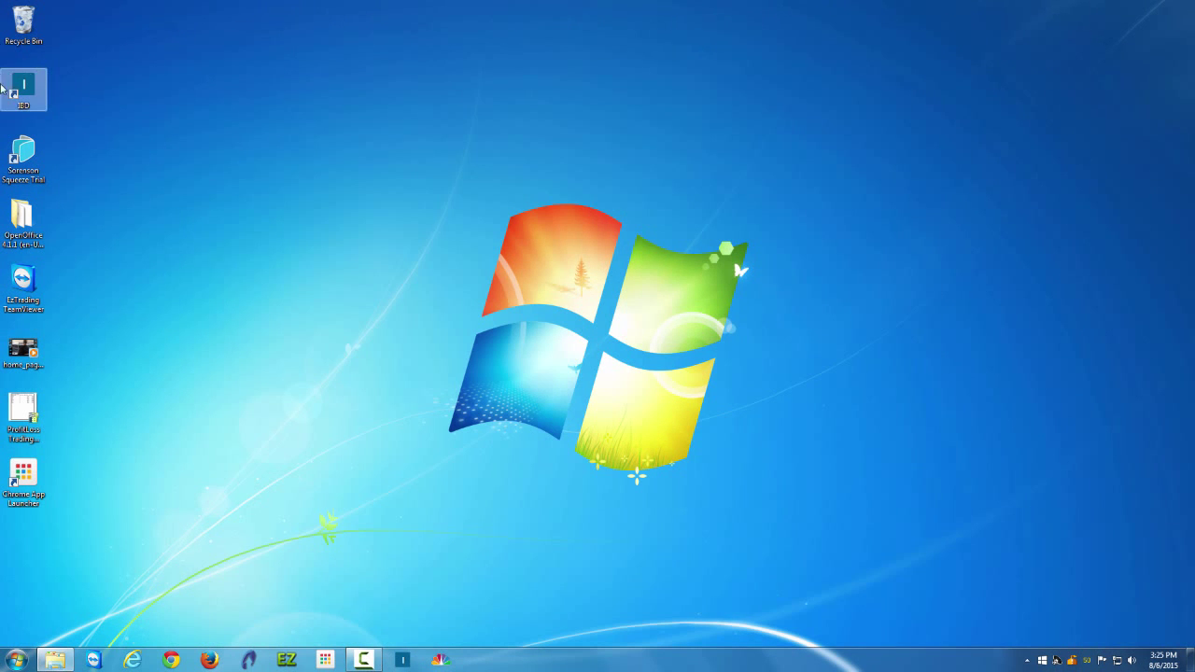
# Step: Launch IBD from its desktop shortcut and close it, and locate the IBD entry among the Start menu's Chrome Apps
pyautogui.doubleClick(25, 87)
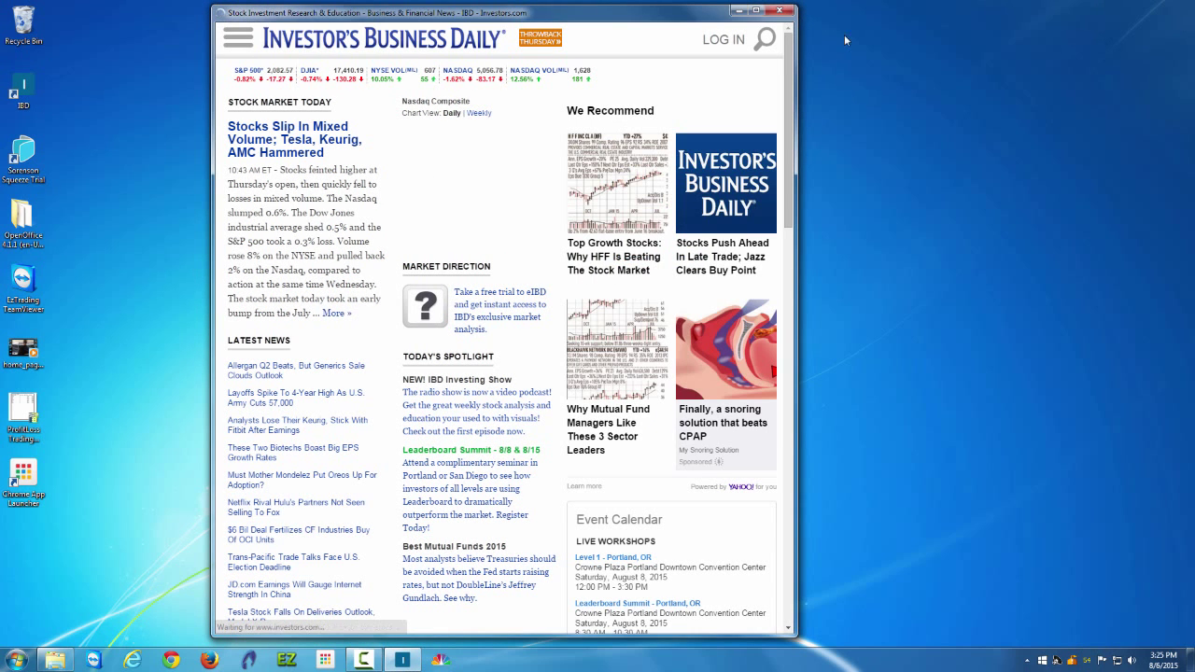
pyautogui.click(782, 11)
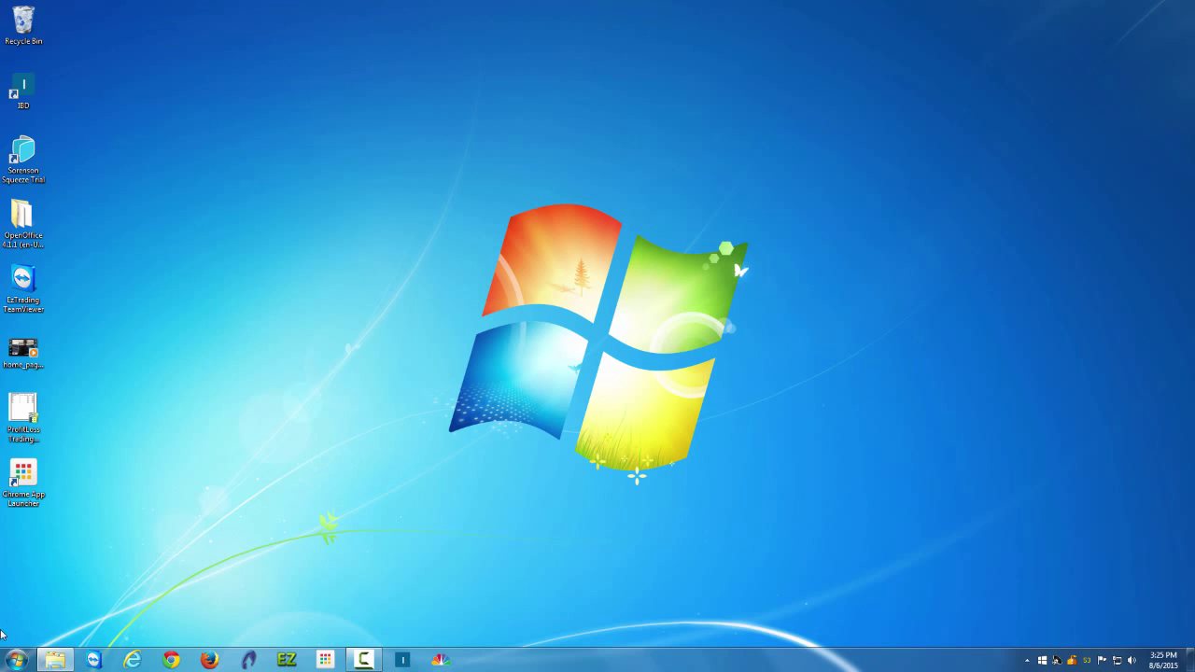
pyautogui.click(15, 659)
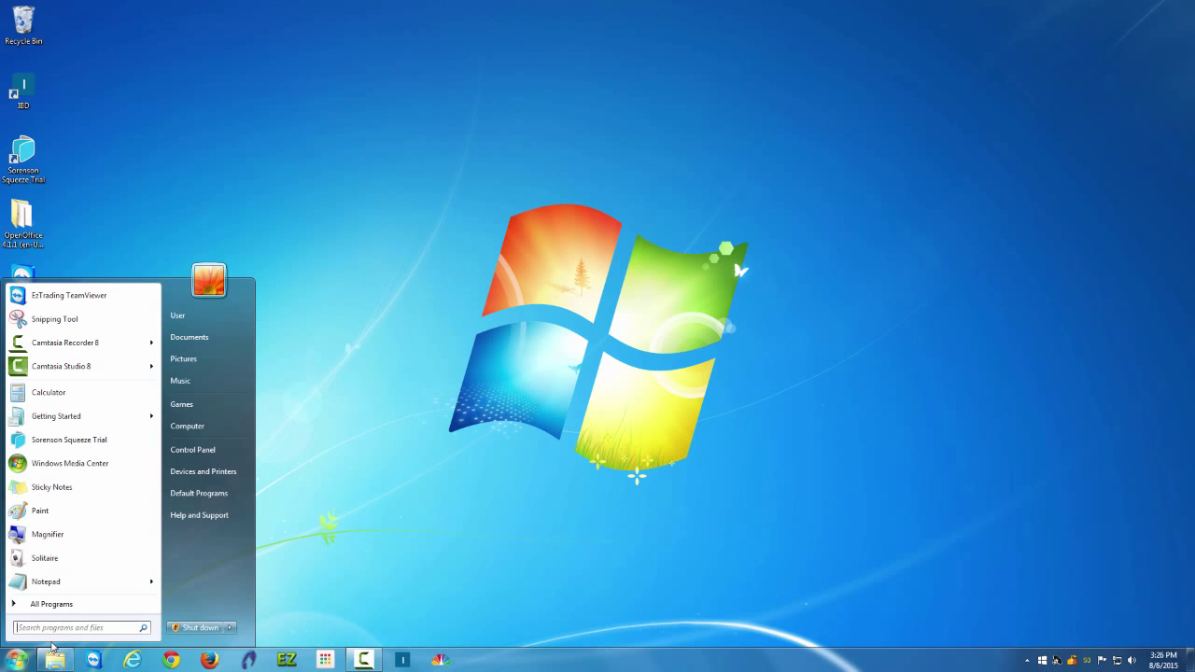
pyautogui.click(104, 608)
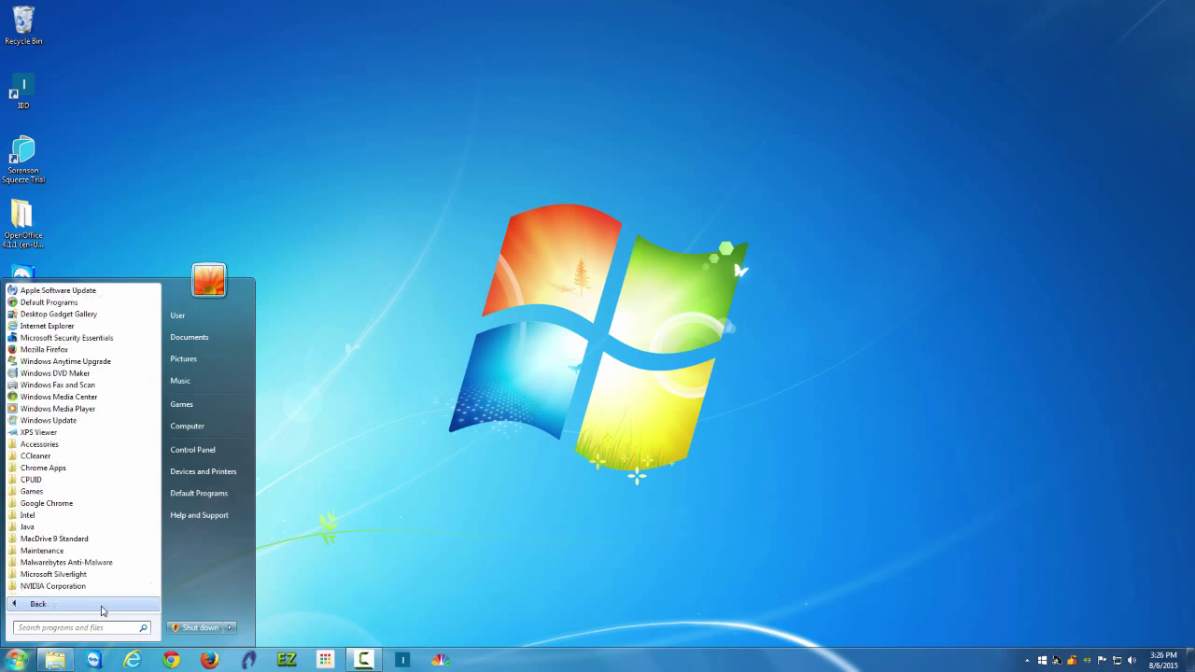
pyautogui.click(53, 399)
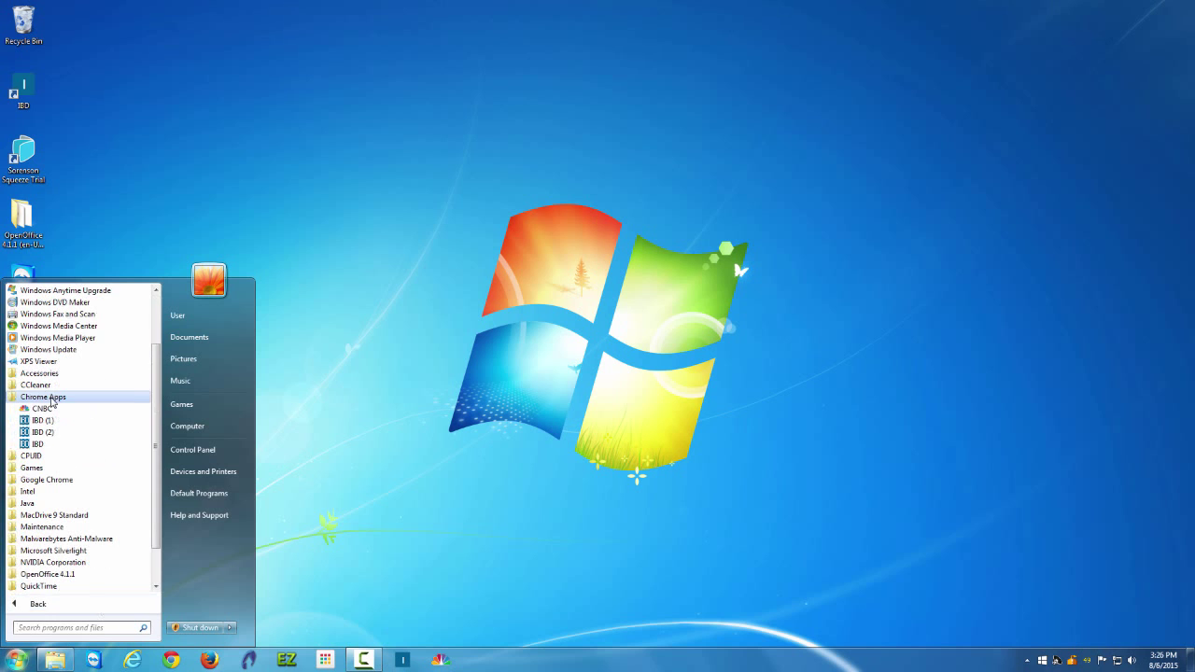
pyautogui.click(42, 444)
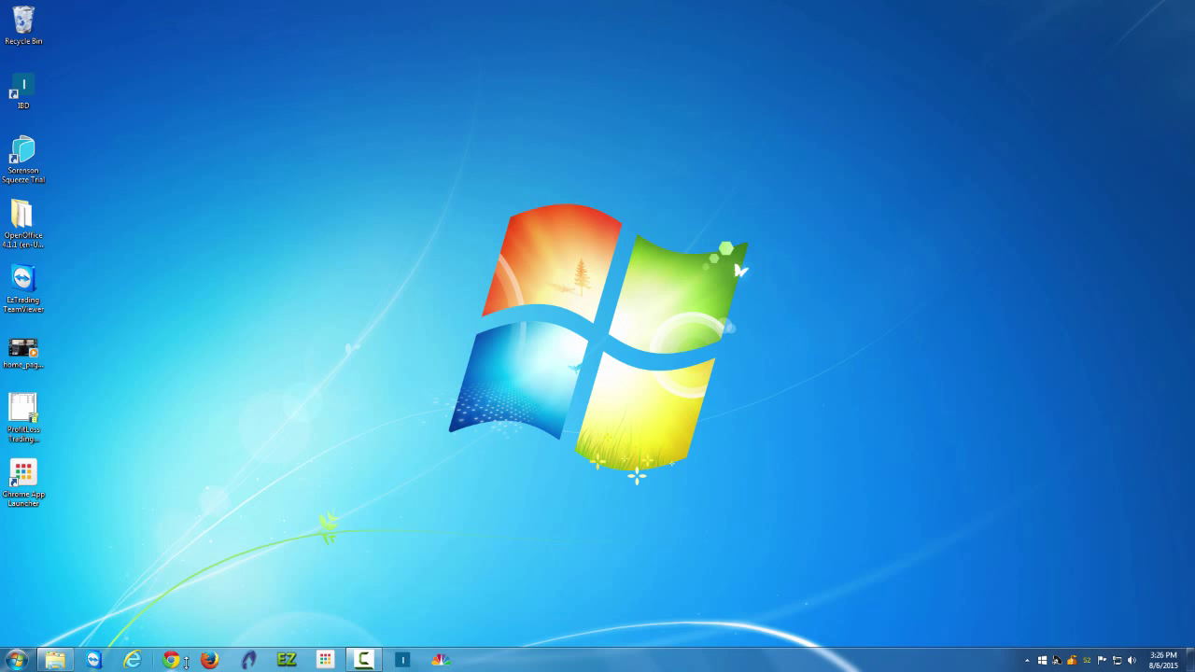
# Step: Open Chrome's Apps page, launch the CNBC app from it, and close the CNBC window
pyautogui.click(186, 661)
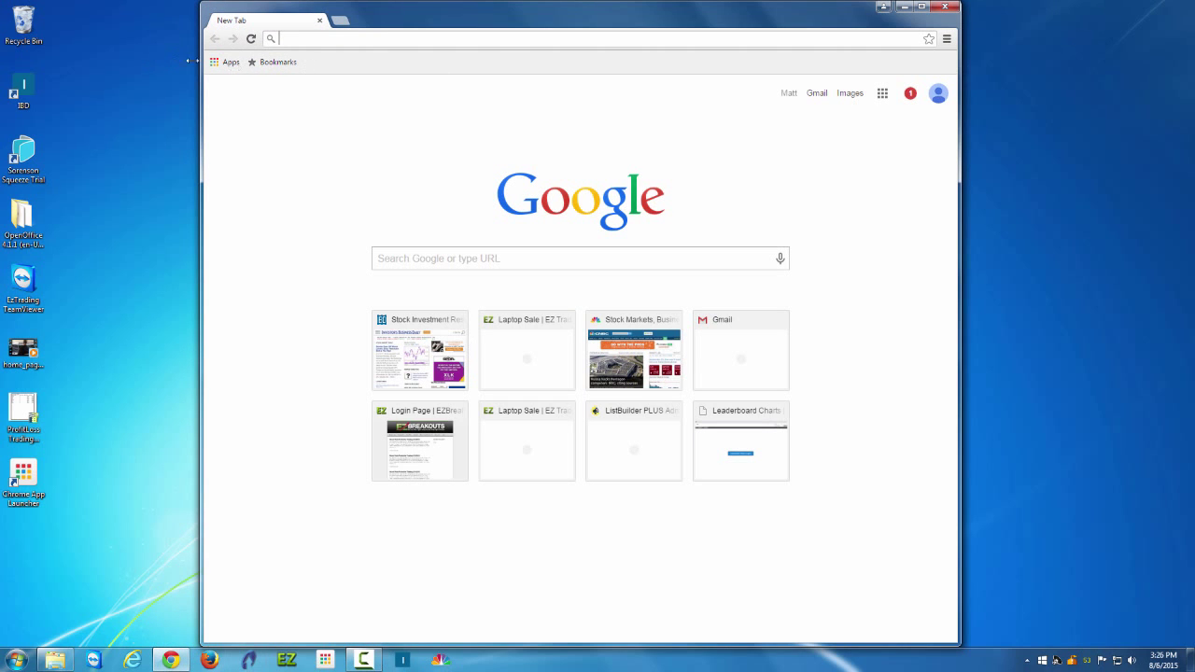
pyautogui.click(227, 61)
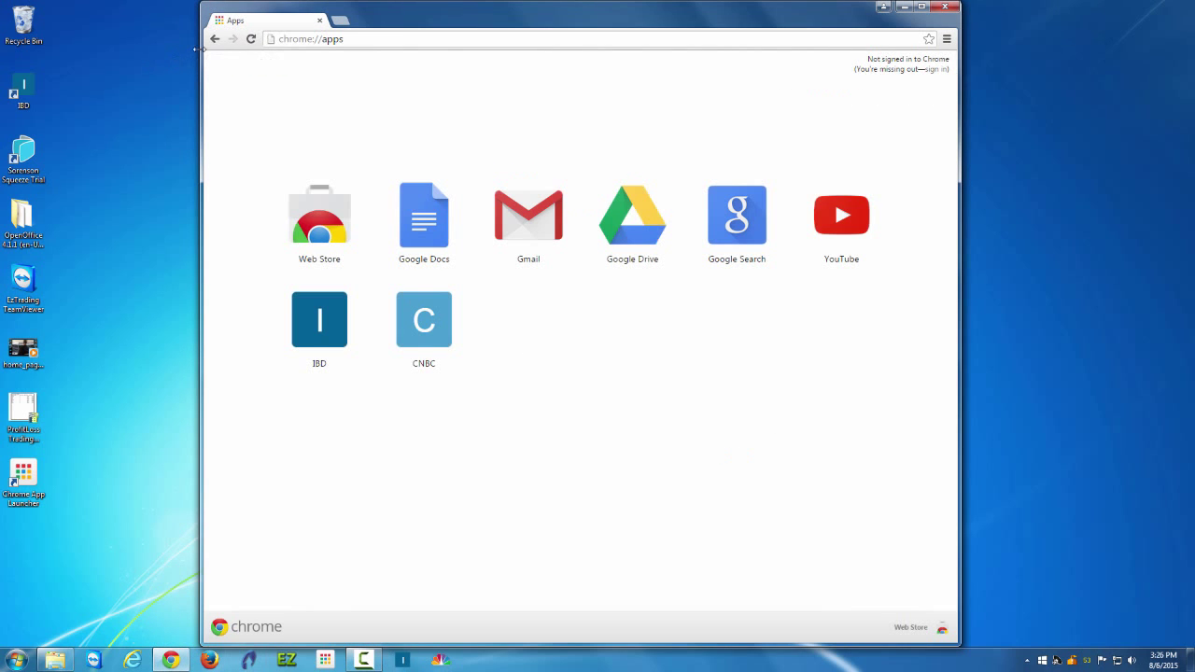
pyautogui.click(425, 322)
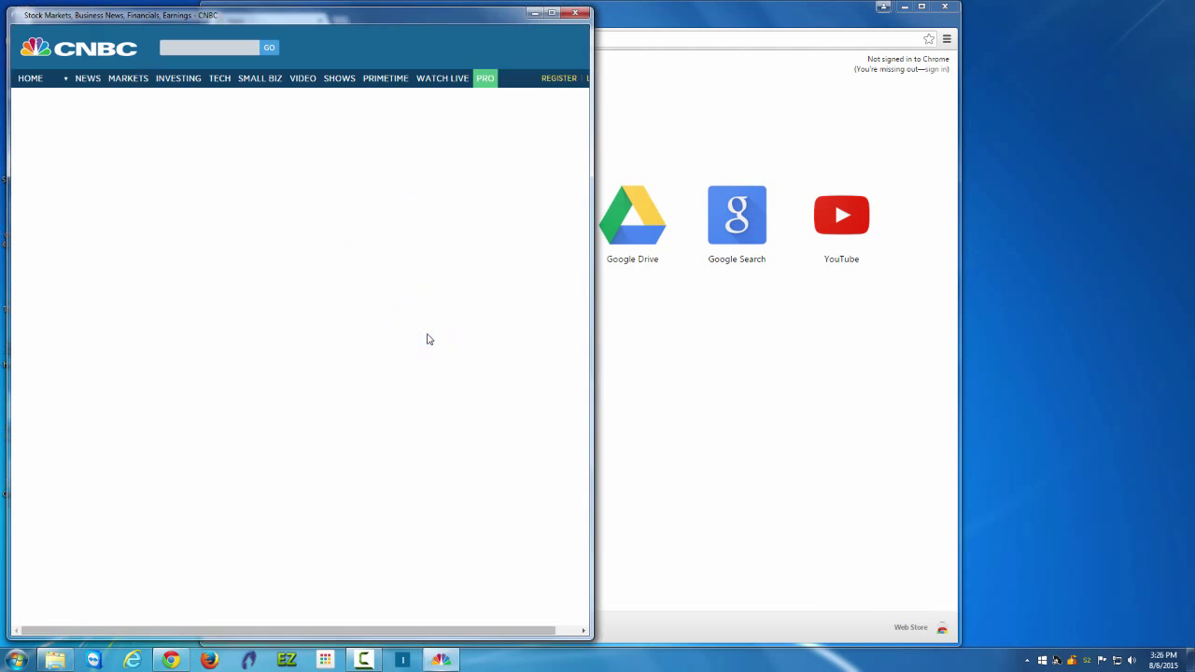
pyautogui.hotkey('alt', 'F4')
# Step: Create CNBC shortcuts on the desktop, in the Start menu and on the taskbar, and close the browser
pyautogui.rightClick(408, 319)
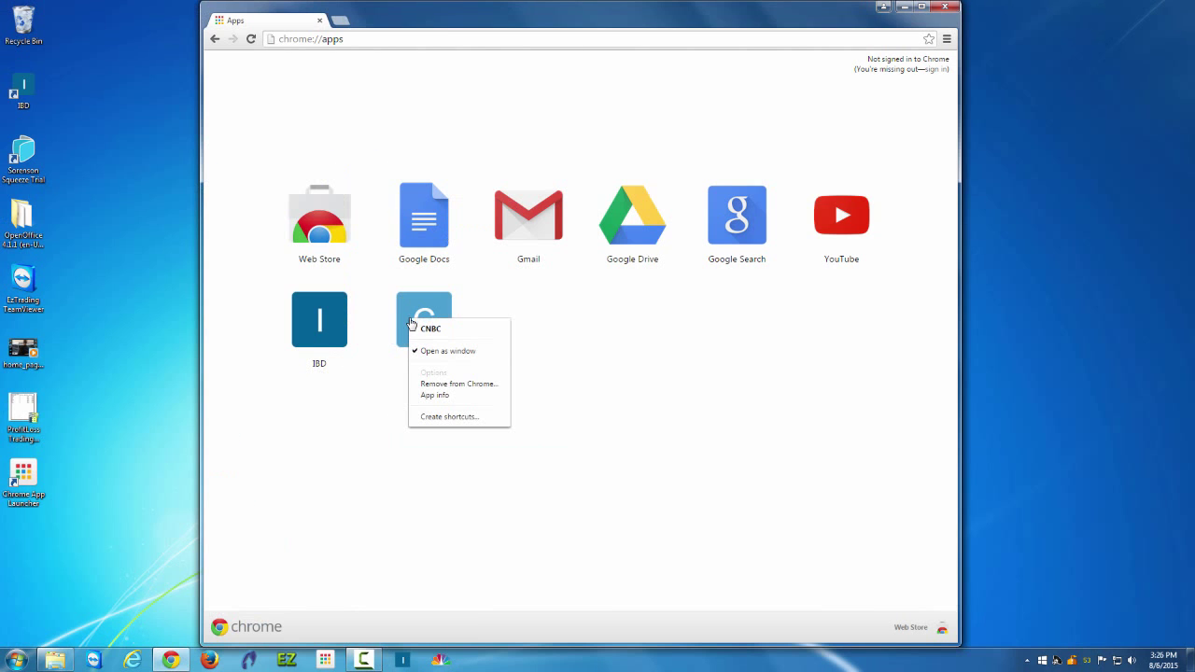
pyautogui.click(448, 417)
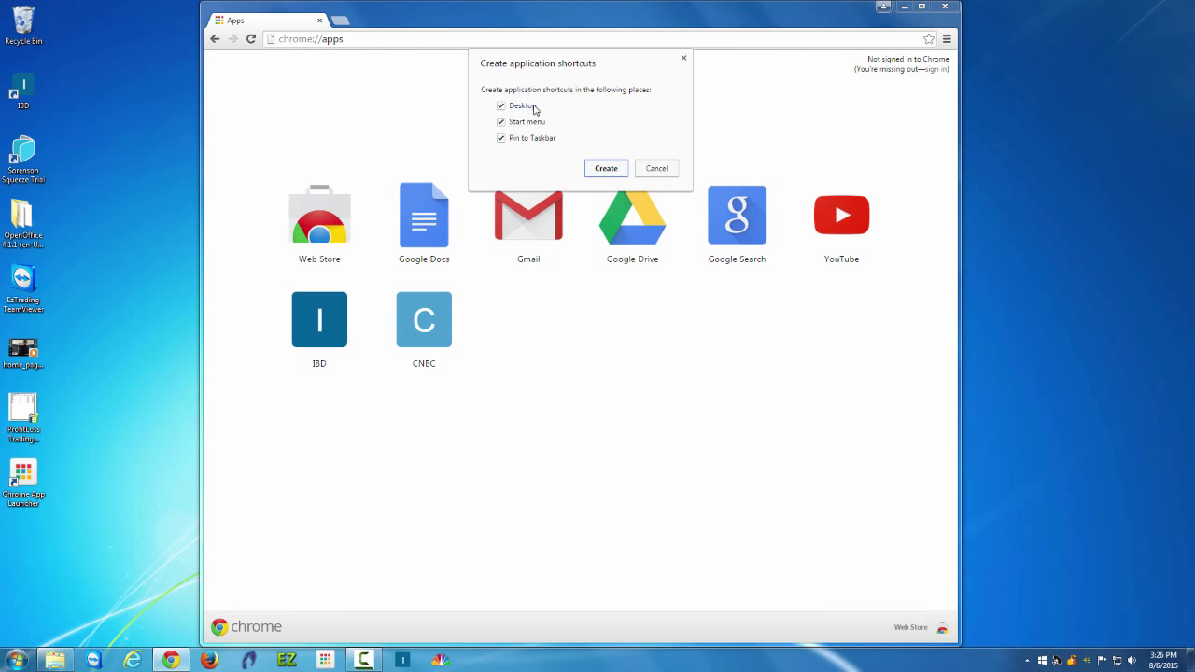
pyautogui.click(602, 170)
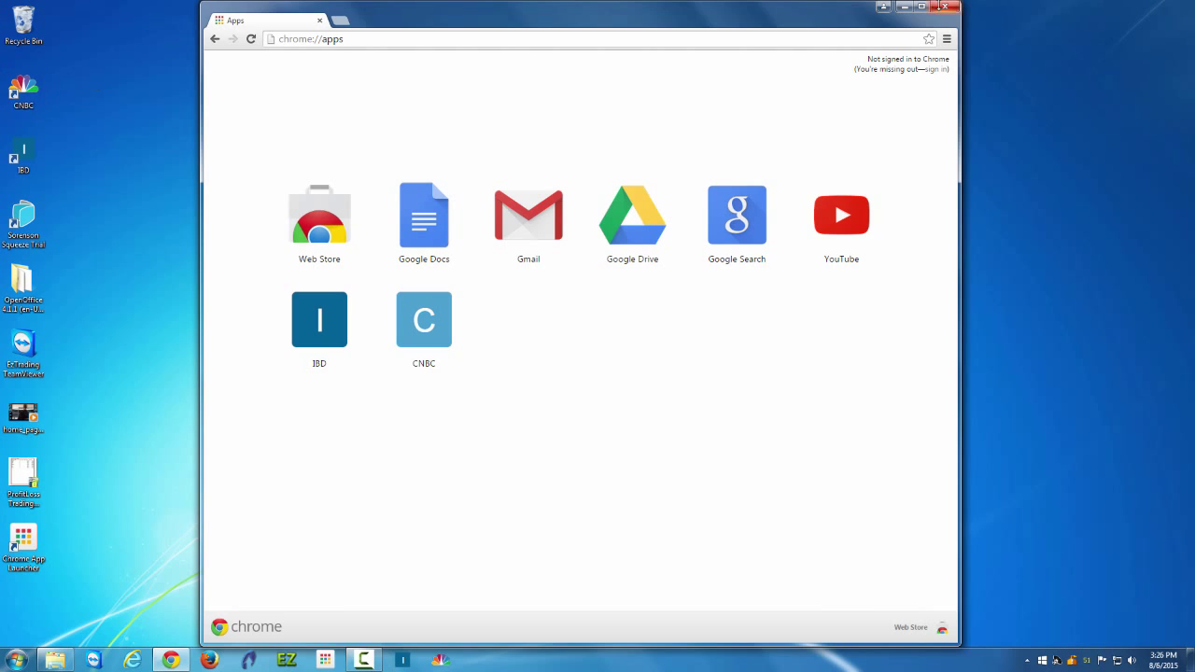
pyautogui.click(945, 6)
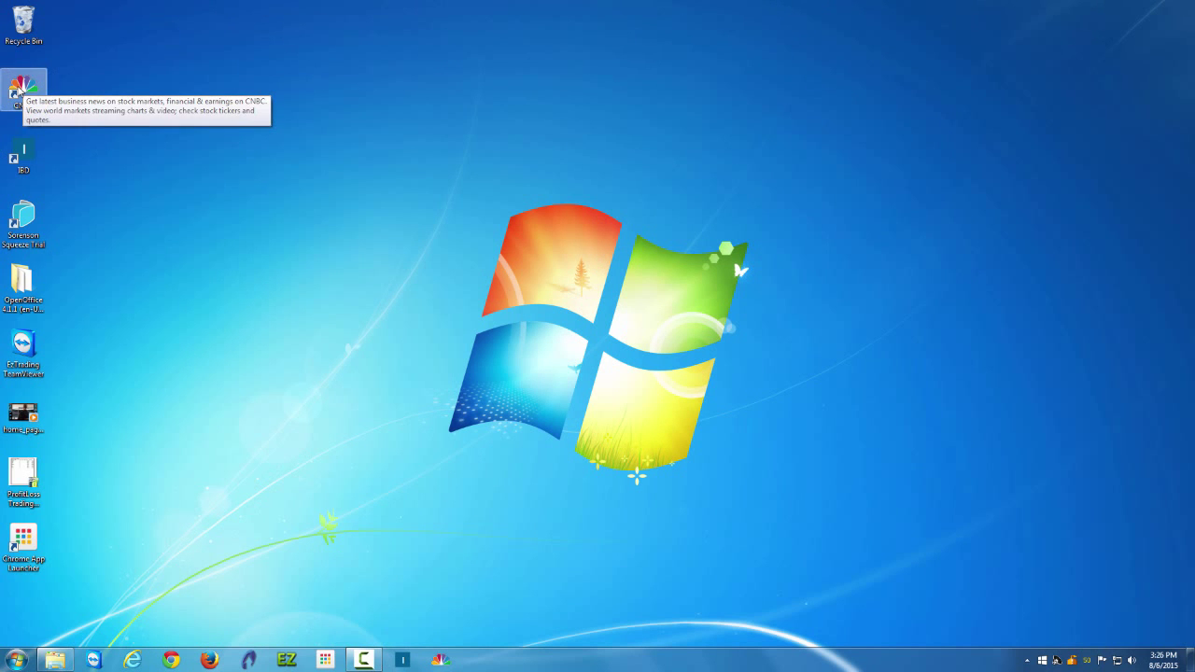
# Step: Launch CNBC from its desktop shortcut and close it, and locate the CNBC entry among the Start menu's Chrome Apps
pyautogui.doubleClick(17, 92)
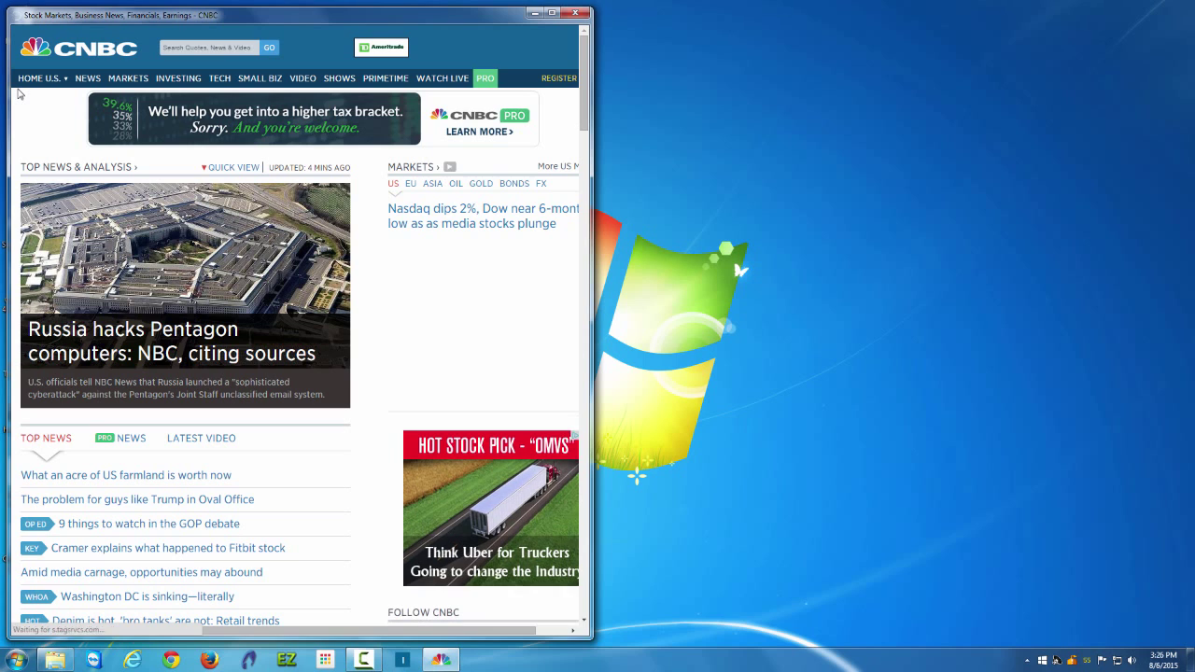
pyautogui.click(576, 13)
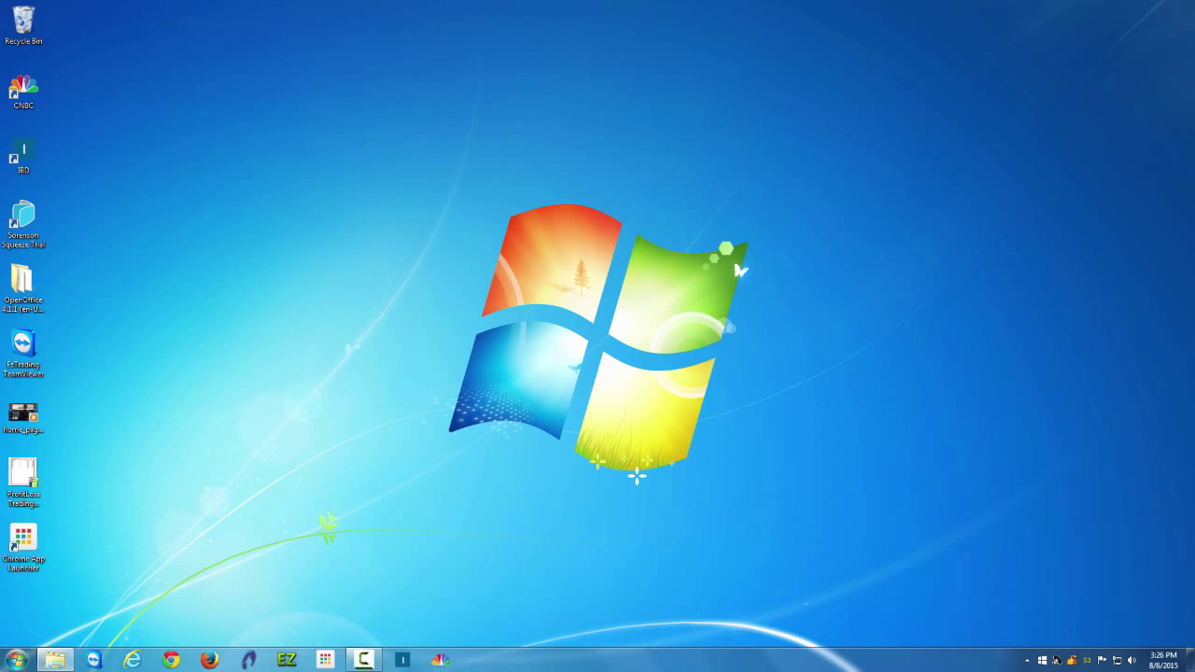
pyautogui.click(26, 646)
pyautogui.click(59, 607)
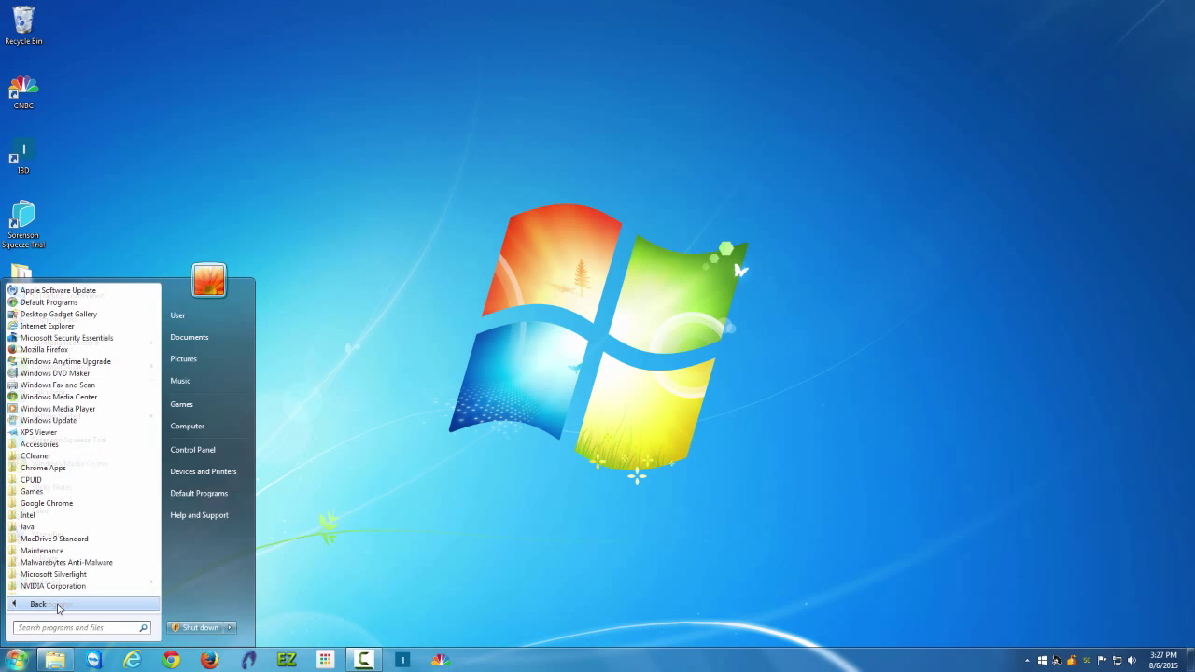
pyautogui.click(71, 471)
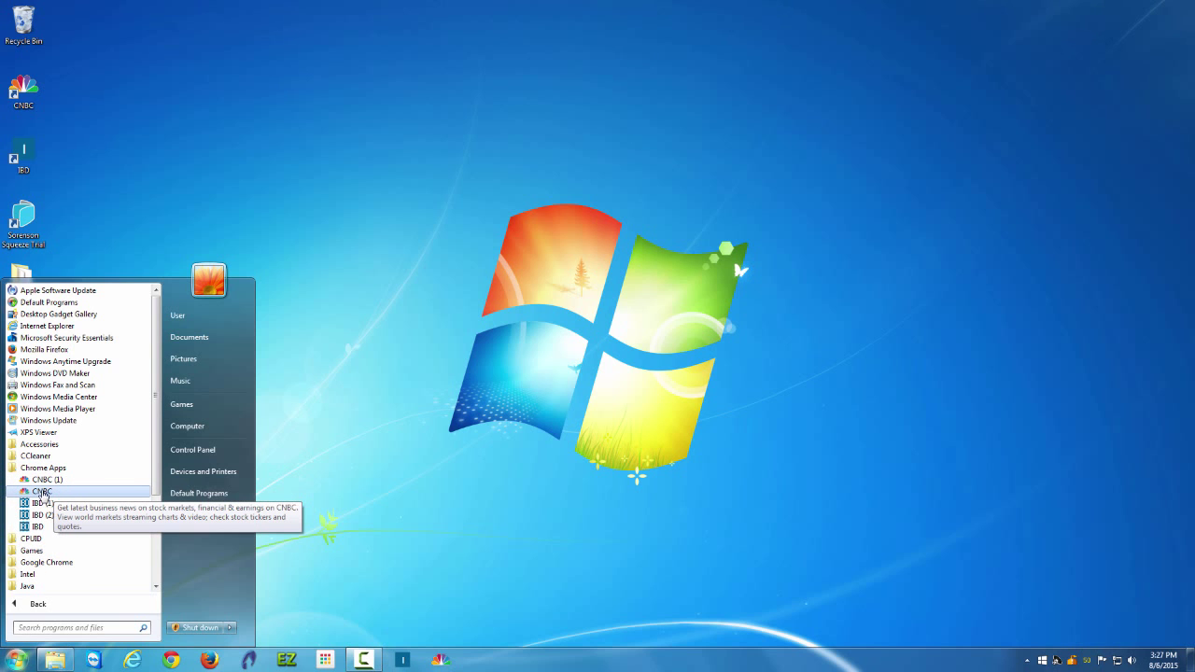
pyautogui.click(41, 492)
# Step: Open a new Chrome window and go to cnn.com
pyautogui.click(175, 658)
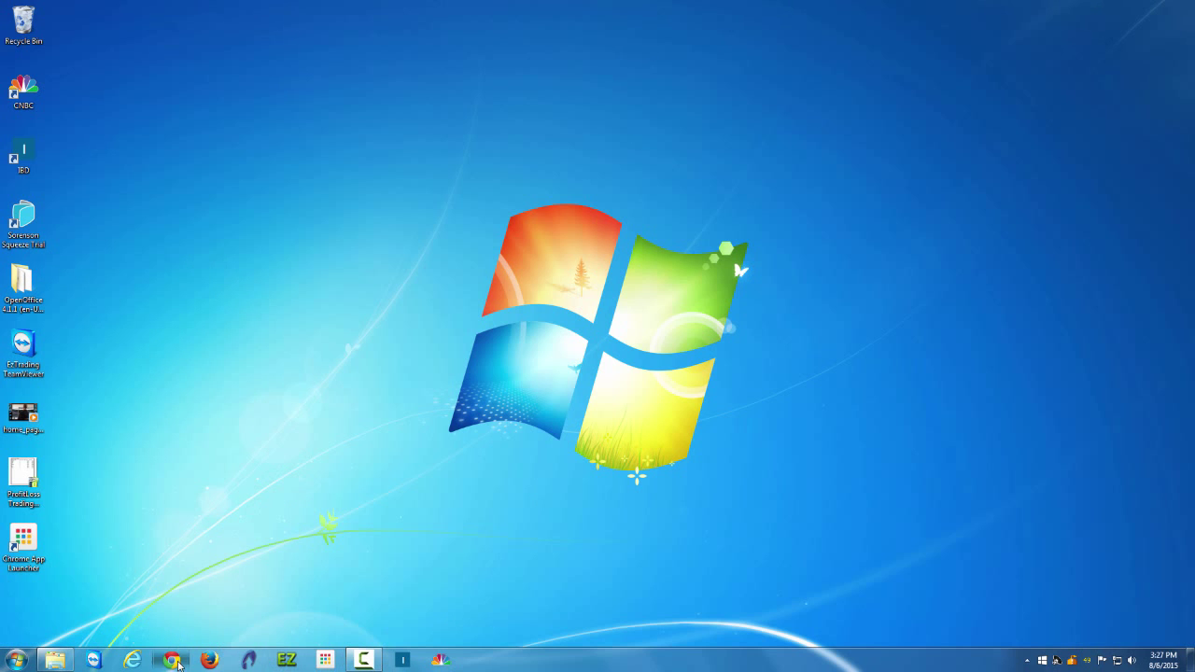
pyautogui.write('cnn.com')
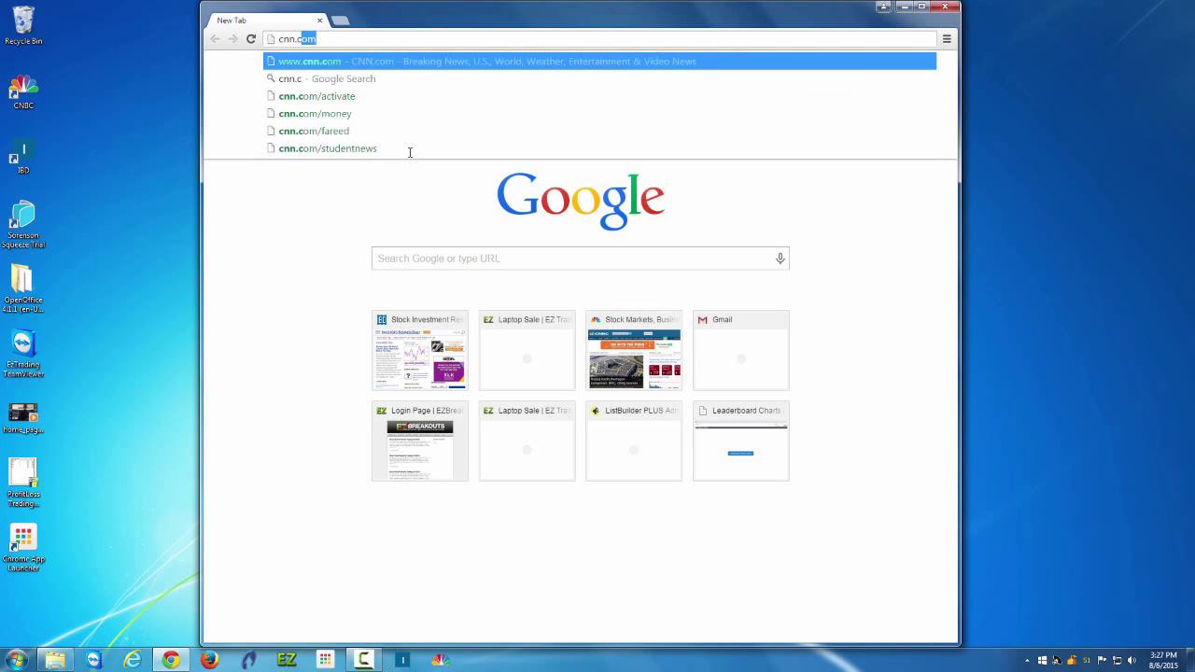
pyautogui.press('Return')
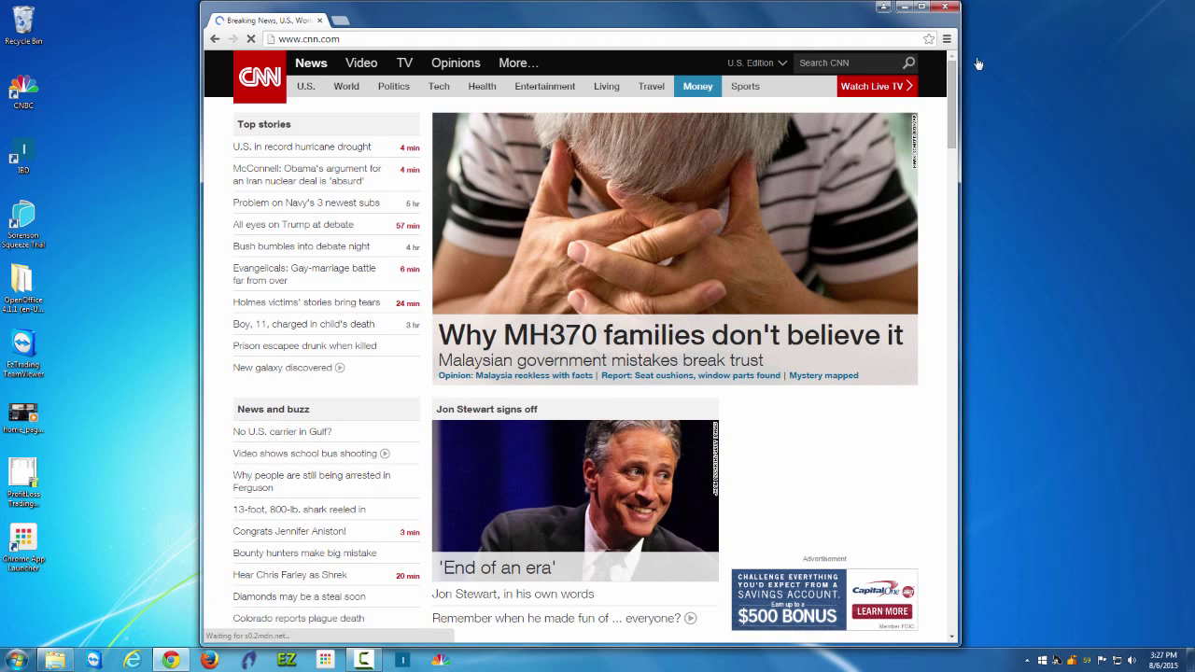
# Step: Add the CNN page to the taskbar under the name CNN, set to open as a window, and close the browser
pyautogui.click(946, 39)
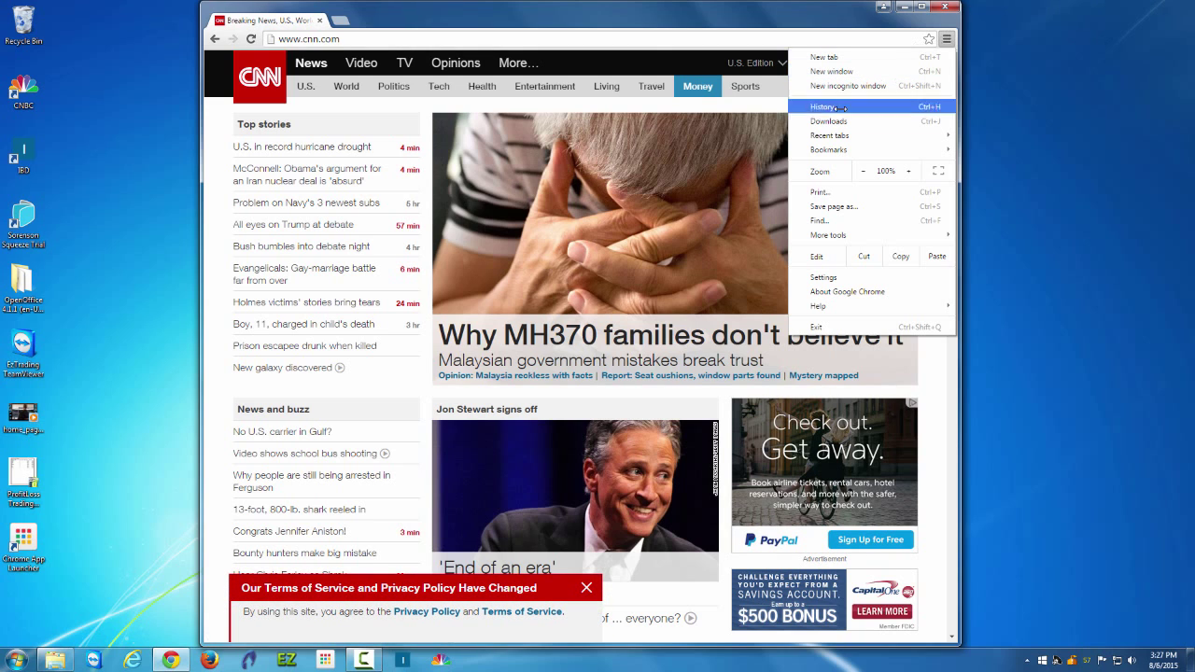
pyautogui.moveTo(827, 235)
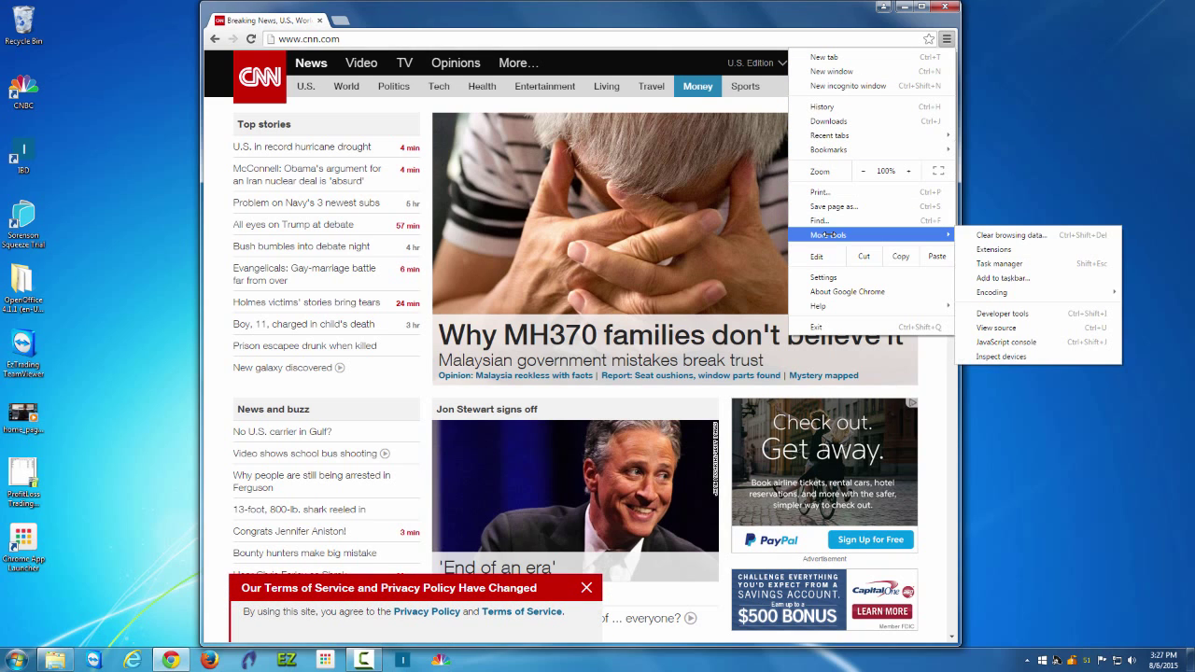
pyautogui.click(1003, 277)
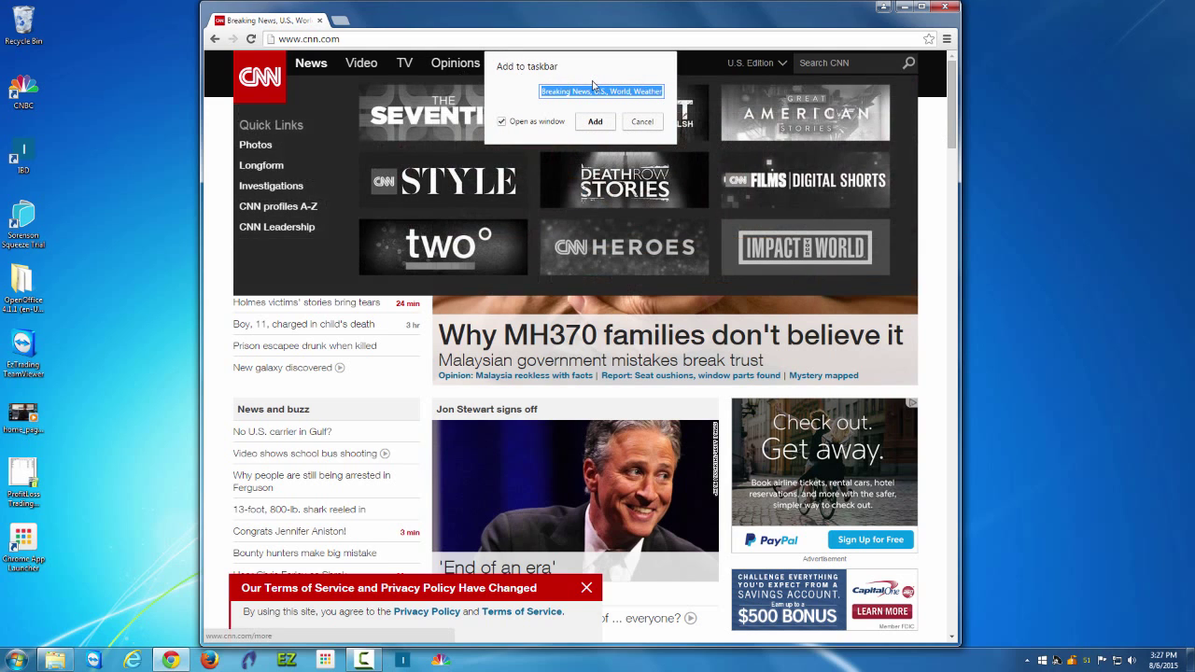
pyautogui.write('CNN')
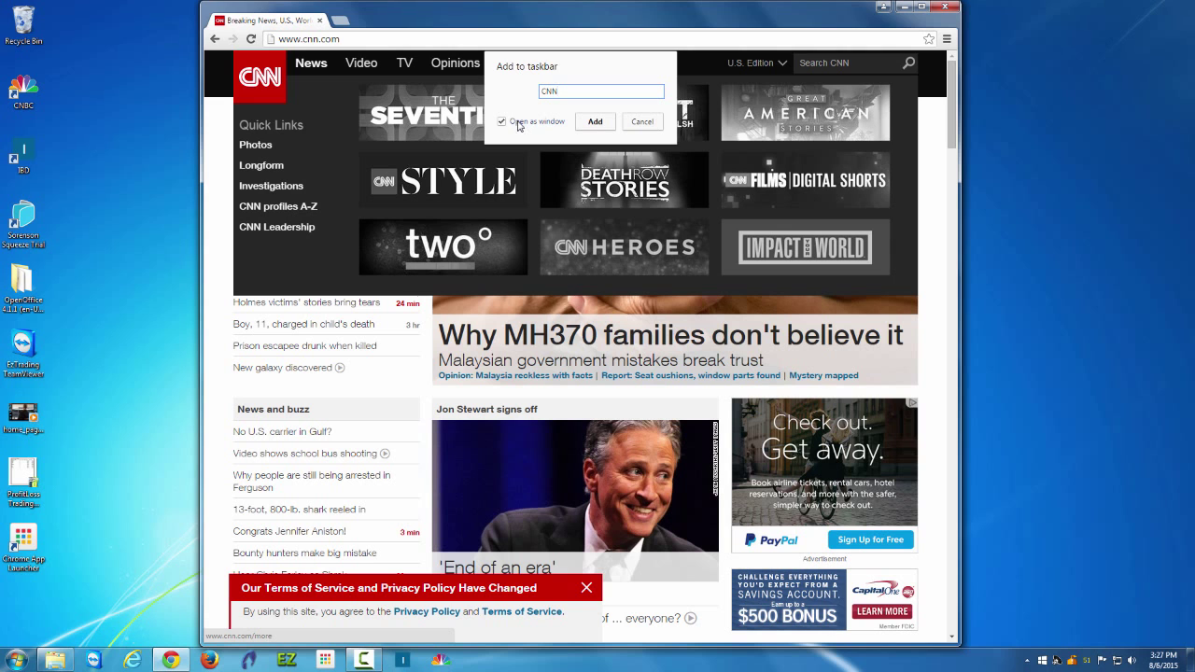
pyautogui.click(596, 122)
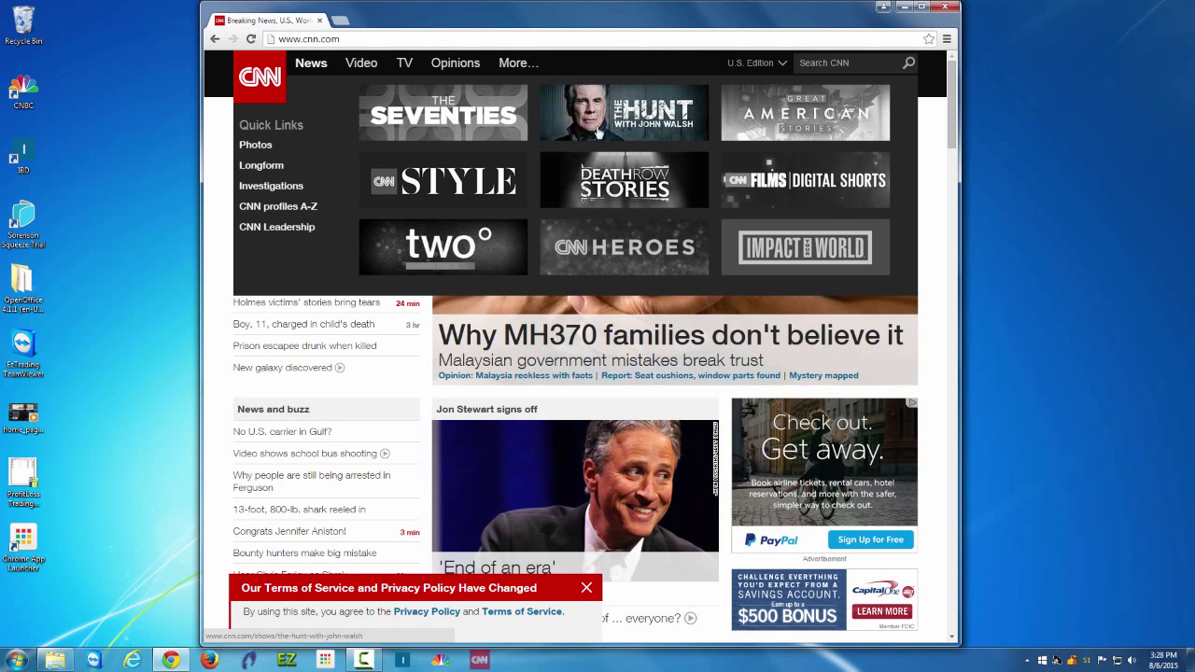
pyautogui.click(944, 6)
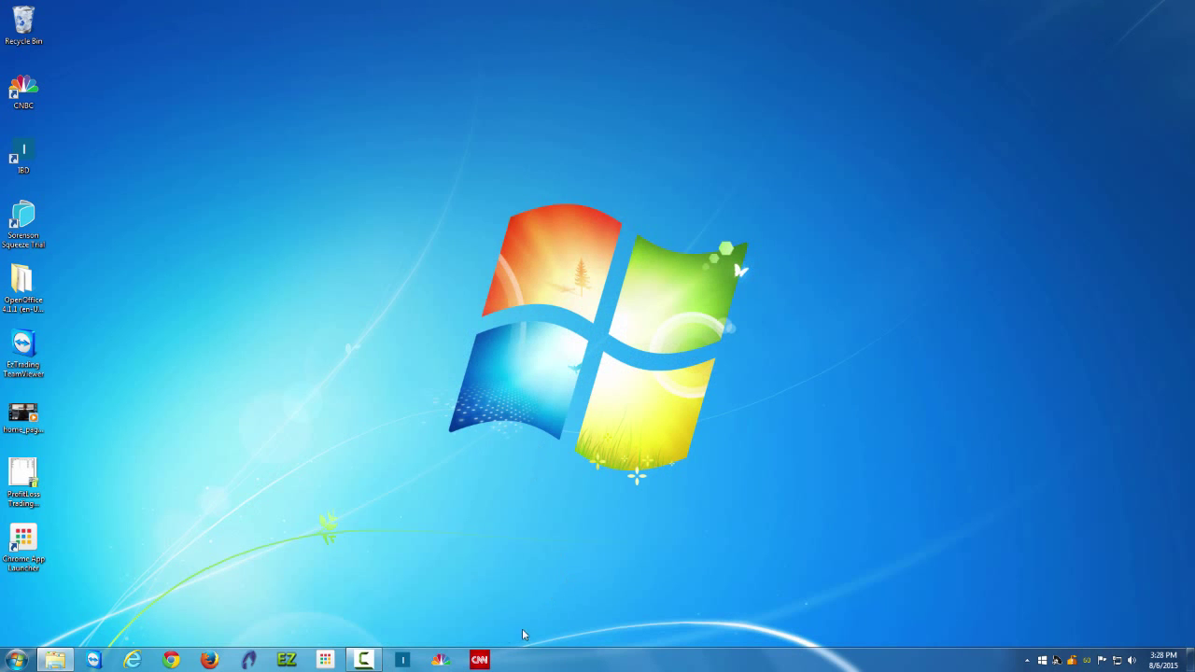
# Step: Launch CNN from its taskbar shortcut and close its window
pyautogui.click(484, 663)
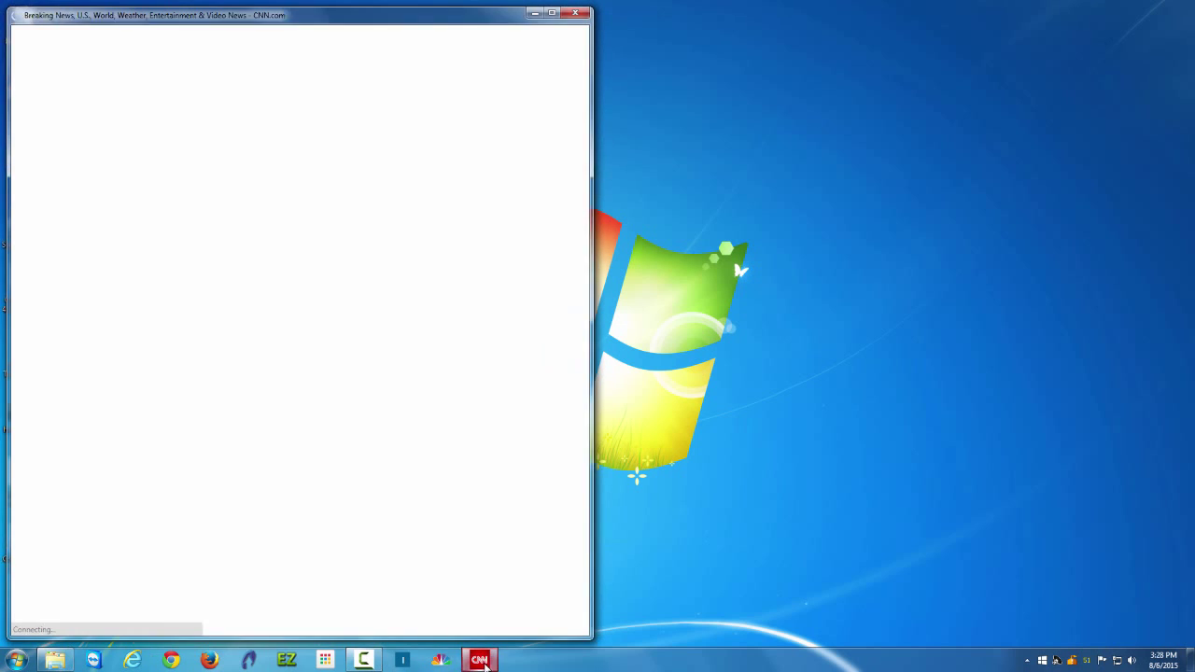
pyautogui.rightClick(487, 663)
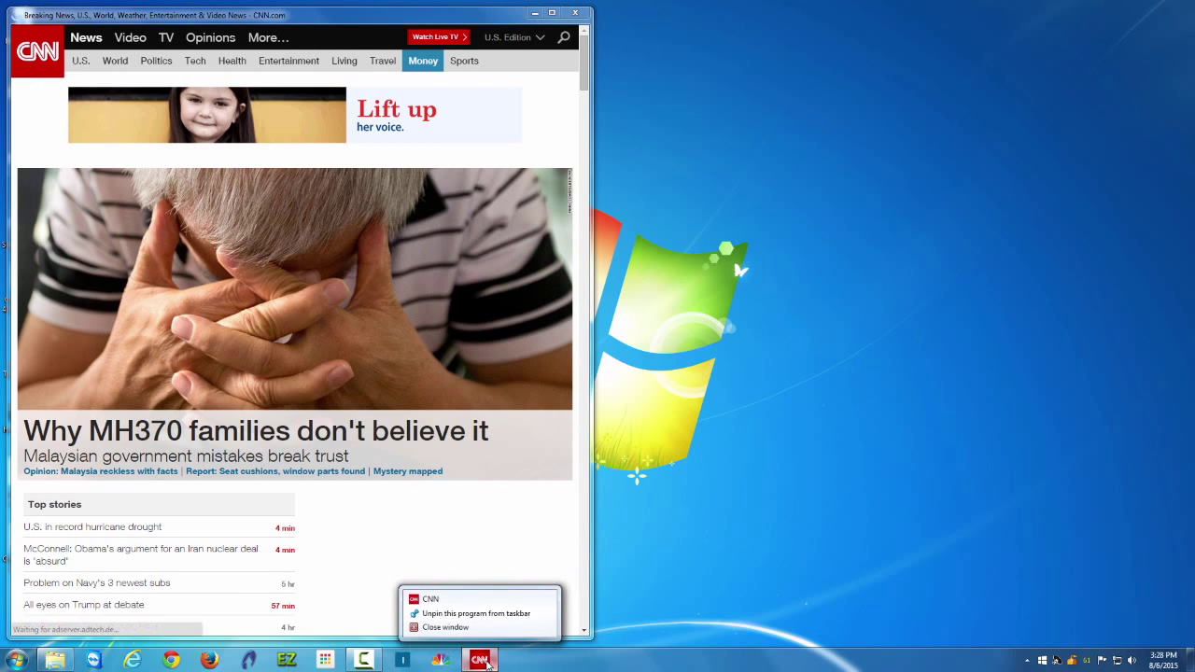
pyautogui.click(445, 627)
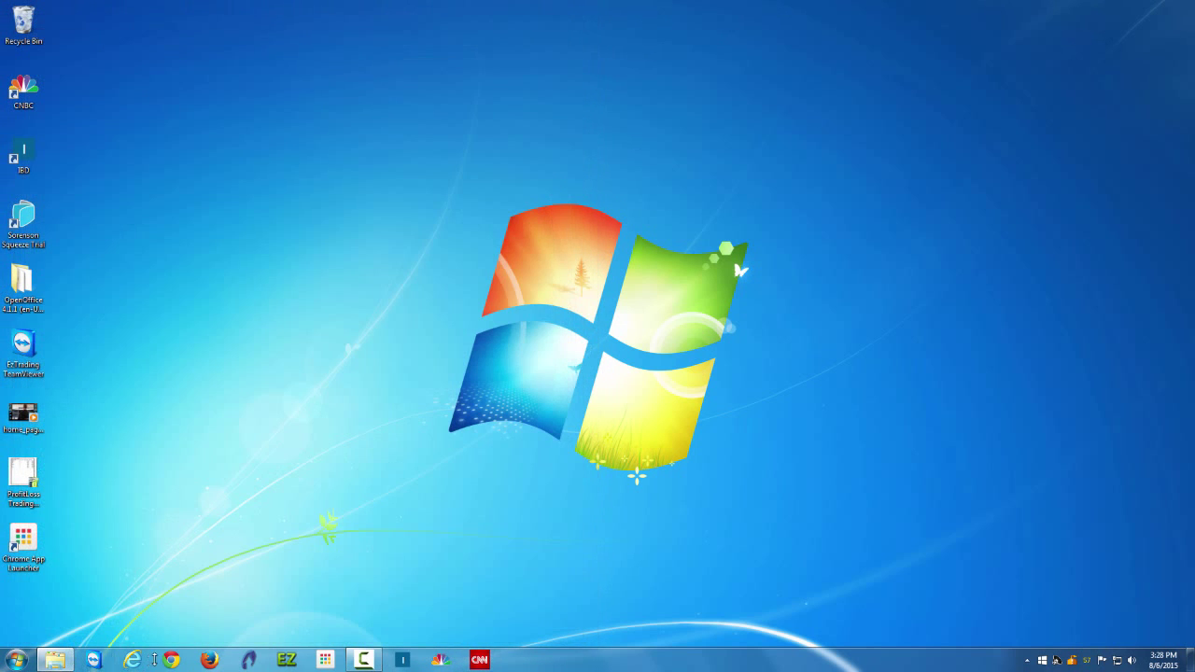
# Step: From Chrome's Apps page, create CNN shortcuts on the desktop, in the Start menu and on the taskbar, and close the browser
pyautogui.click(171, 660)
pyautogui.click(226, 58)
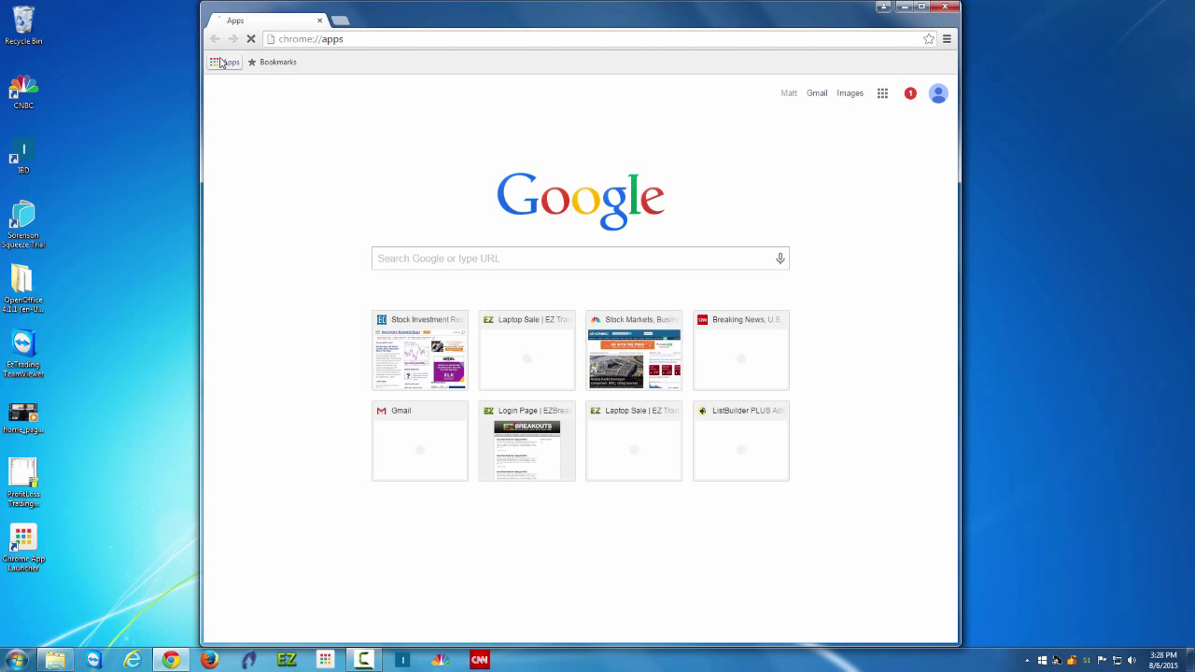
pyautogui.rightClick(537, 323)
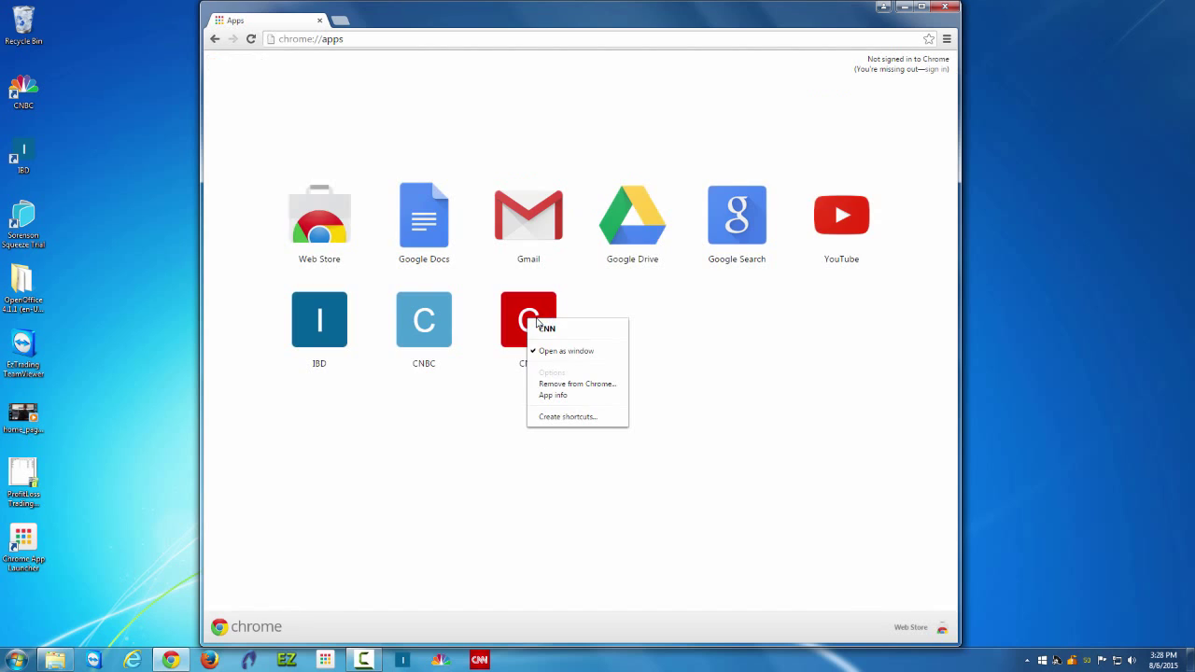
pyautogui.click(568, 416)
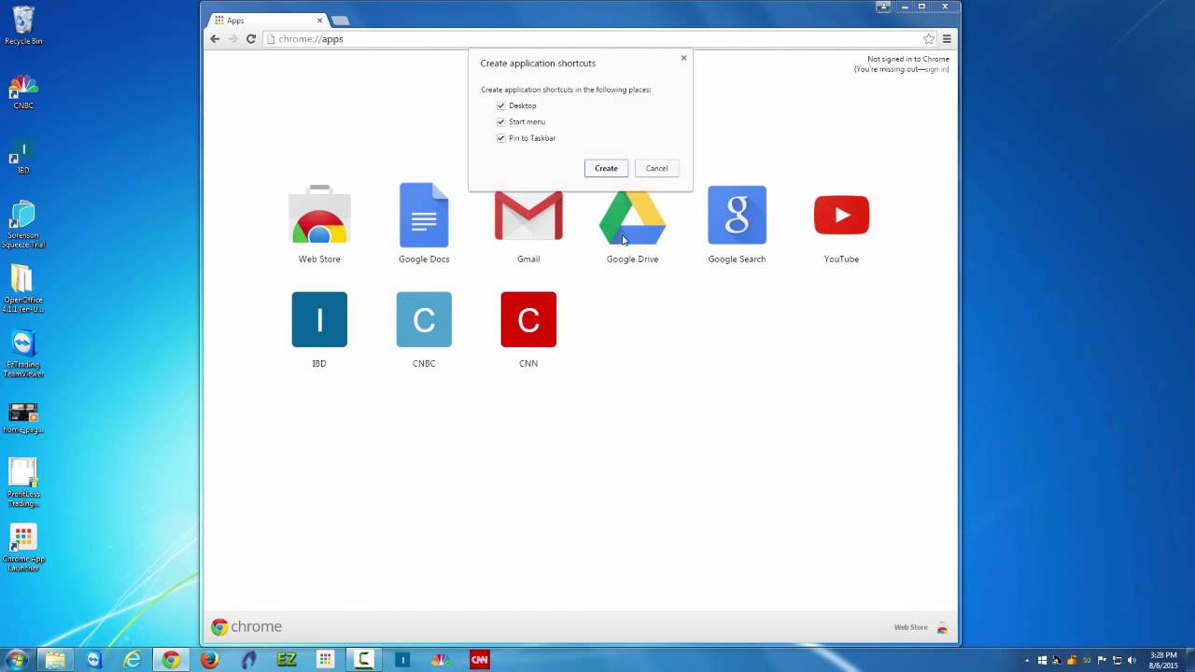
pyautogui.click(616, 169)
pyautogui.click(948, 9)
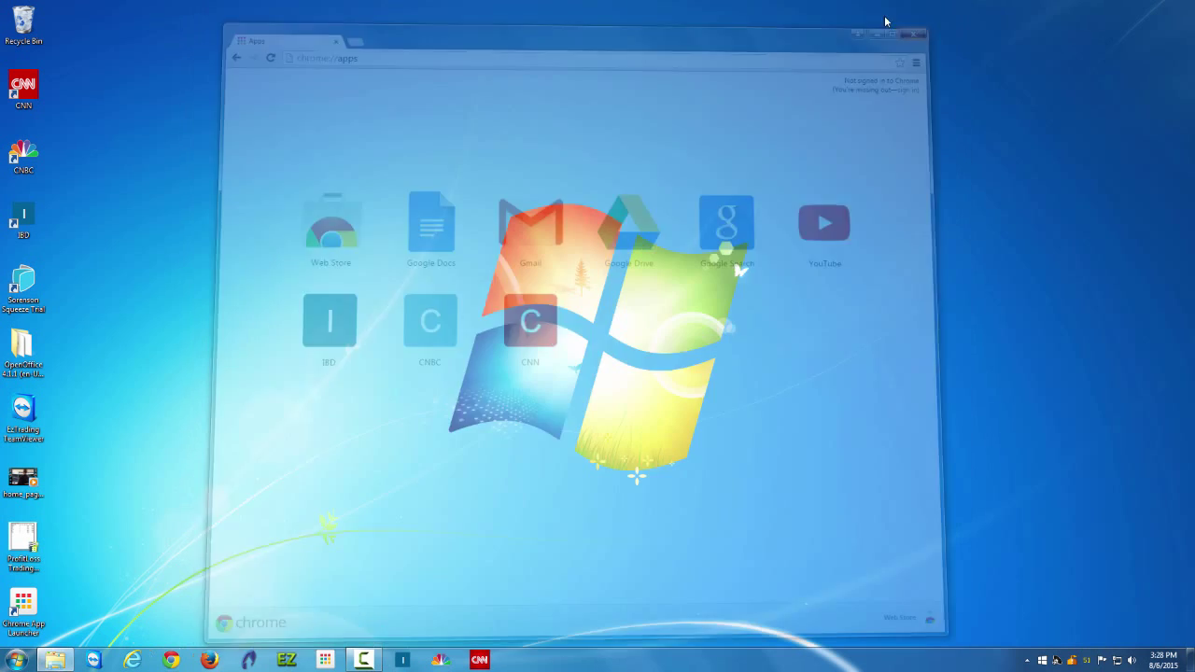
# Step: Launch CNN from its desktop shortcut and close its window
pyautogui.doubleClick(31, 94)
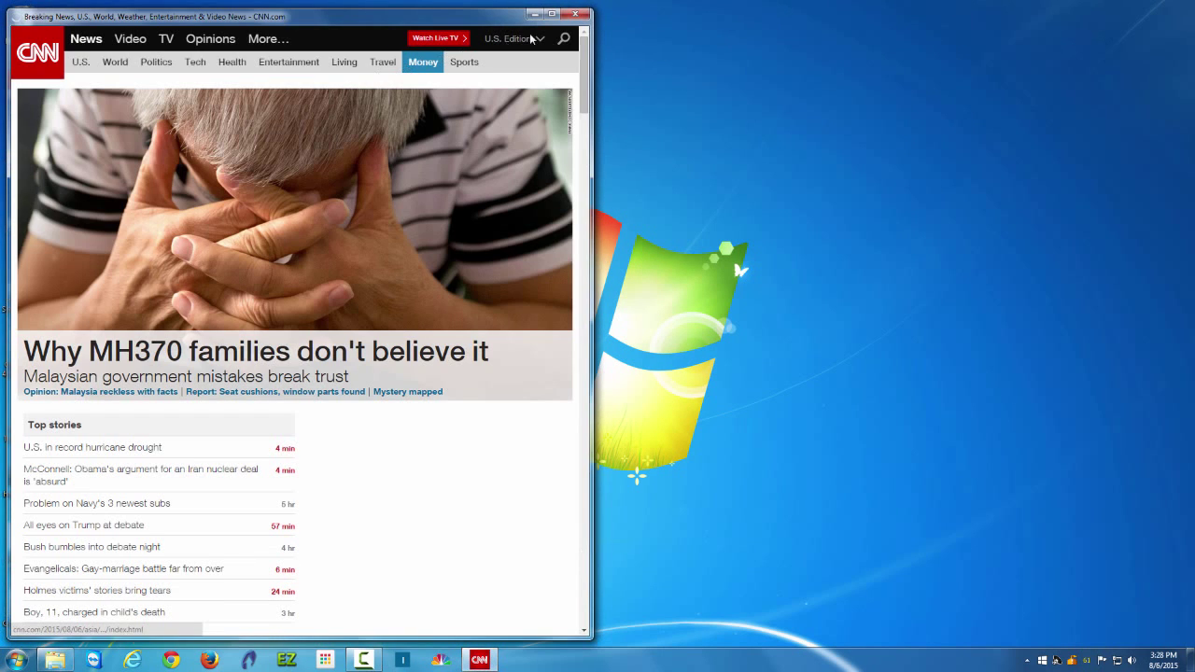
pyautogui.click(576, 14)
# Step: Pin the CNN entry from the Chrome Apps program folder to the Start menu
pyautogui.click(17, 660)
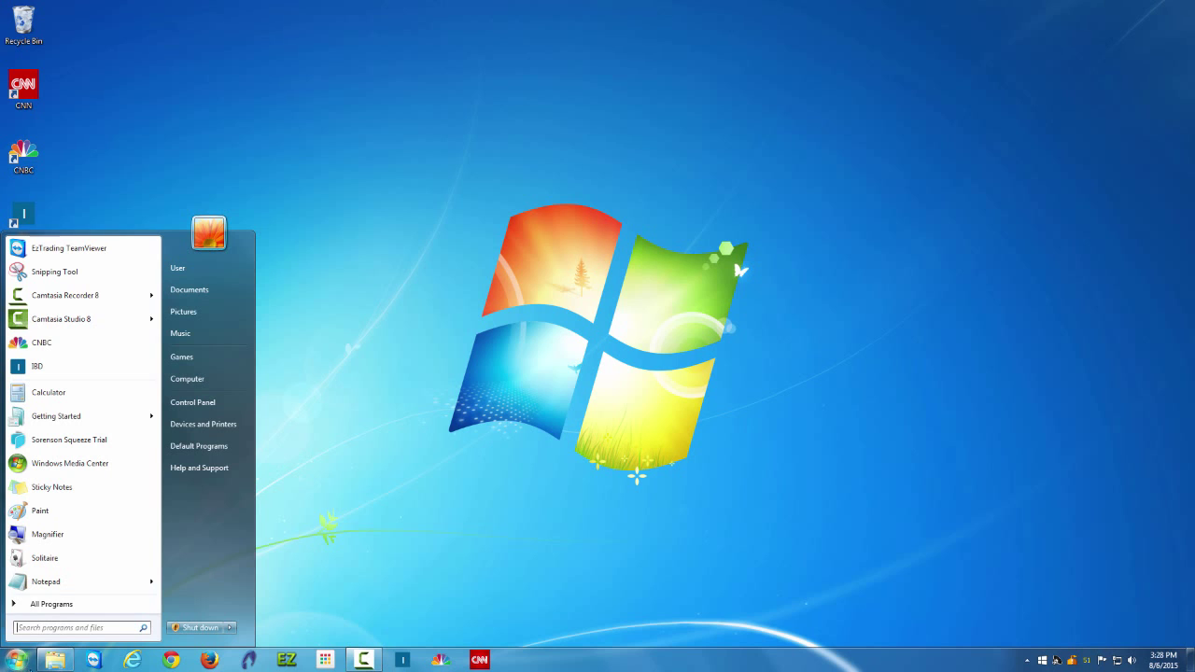
pyautogui.click(42, 603)
pyautogui.click(43, 420)
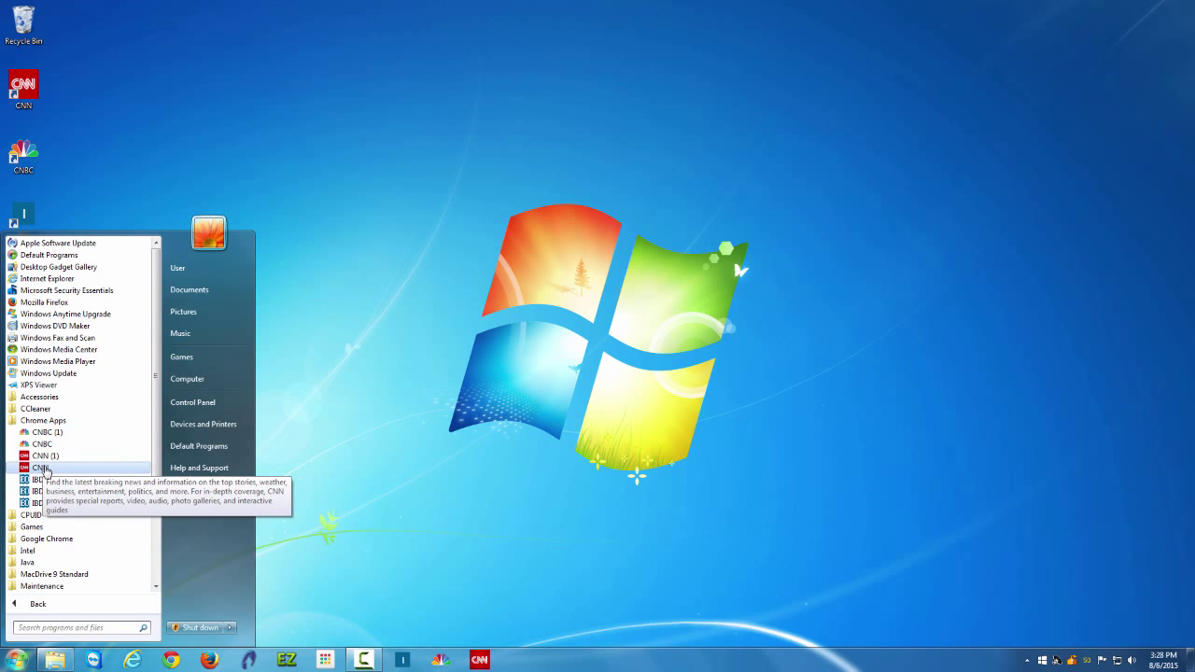
pyautogui.rightClick(42, 476)
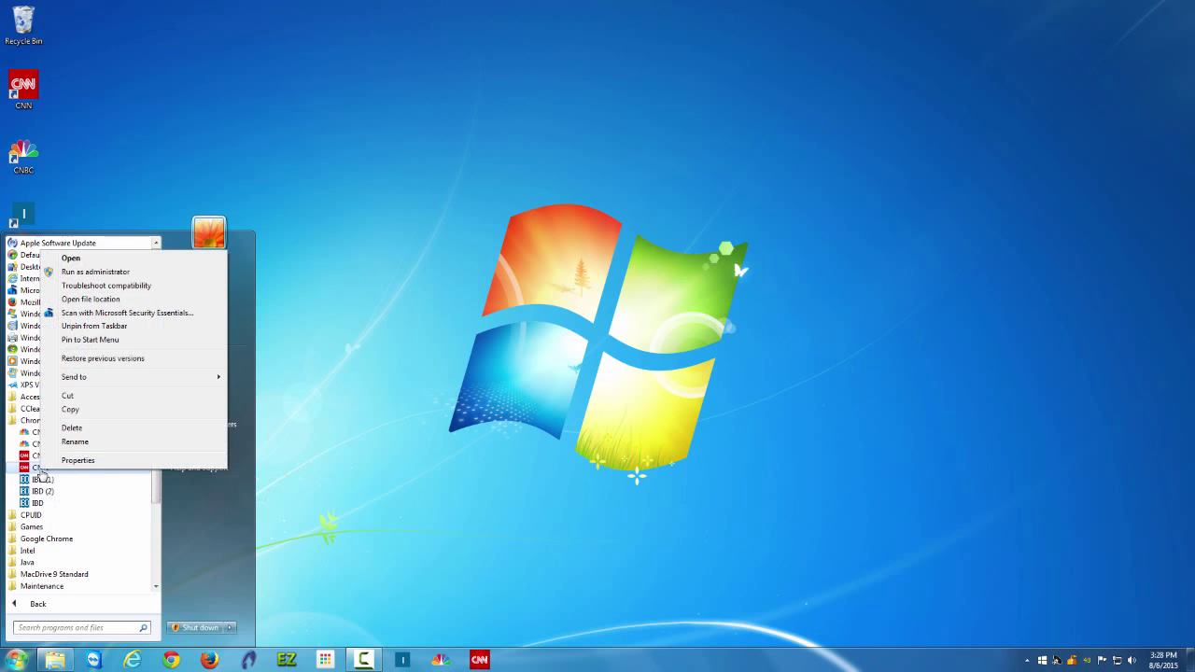
pyautogui.click(113, 339)
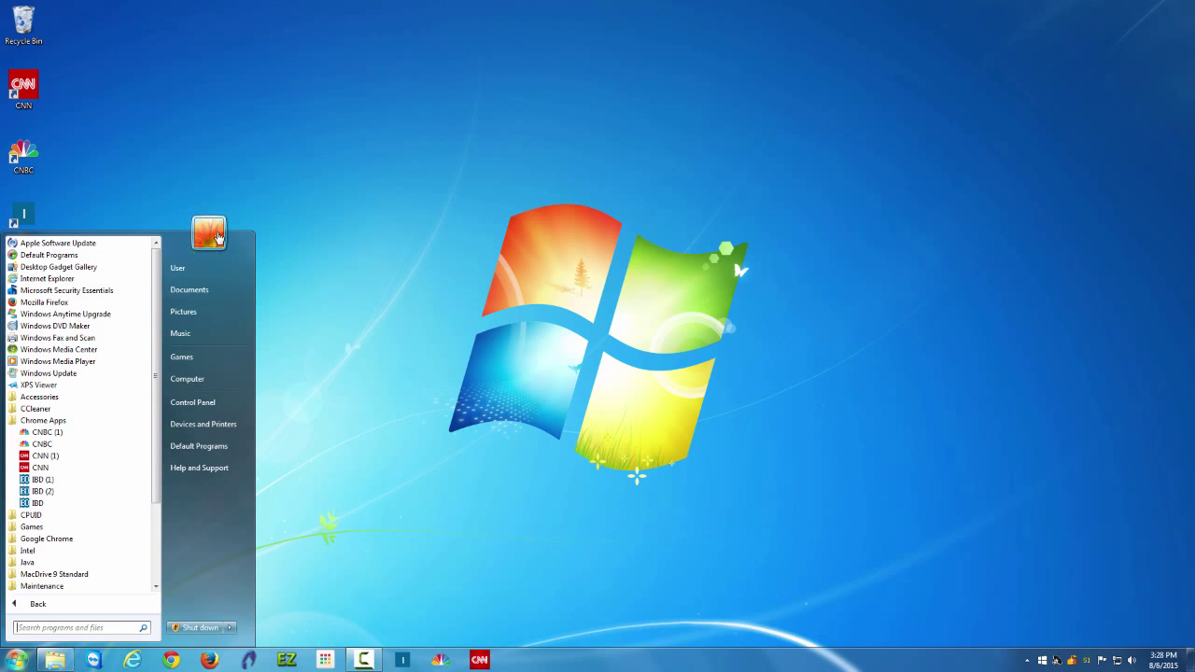
pyautogui.click(335, 270)
# Step: Unpin CNBC, IBD and CNN from the Start menu and close the menu
pyautogui.click(16, 660)
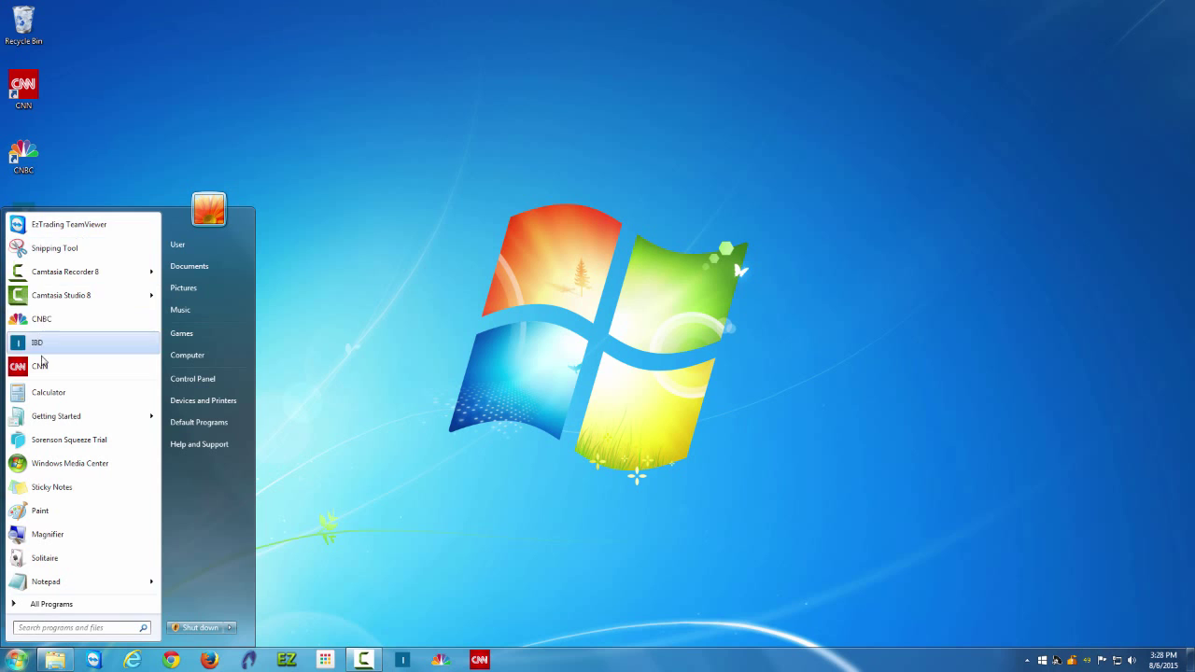
pyautogui.rightClick(43, 323)
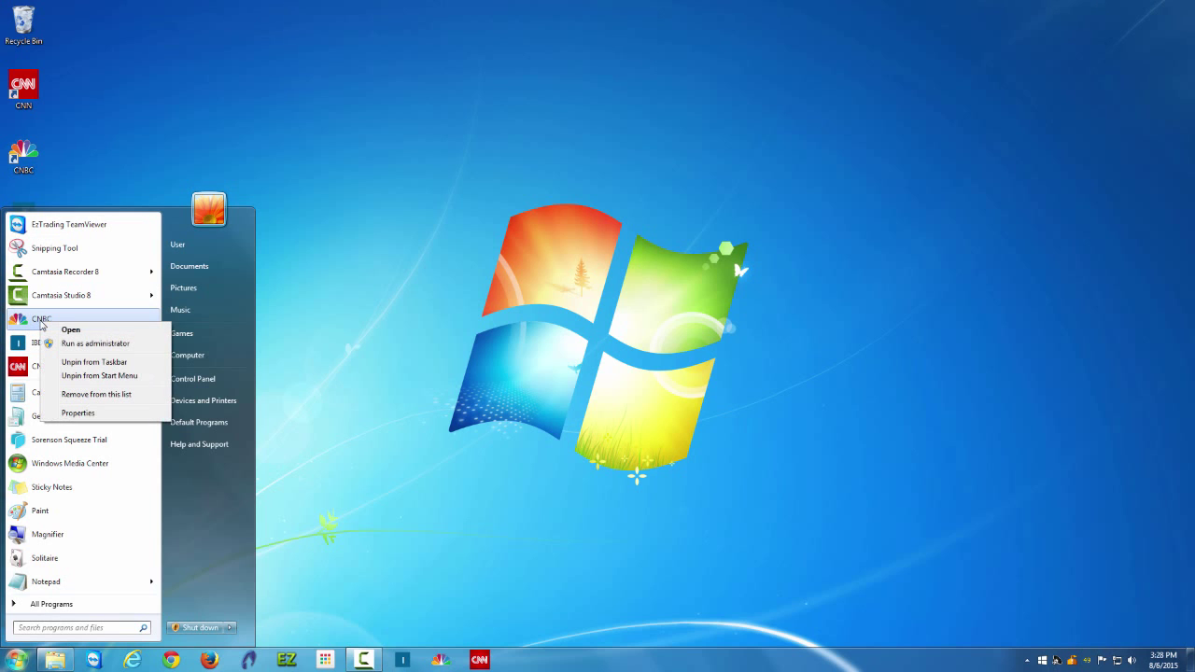
pyautogui.click(84, 373)
pyautogui.rightClick(36, 319)
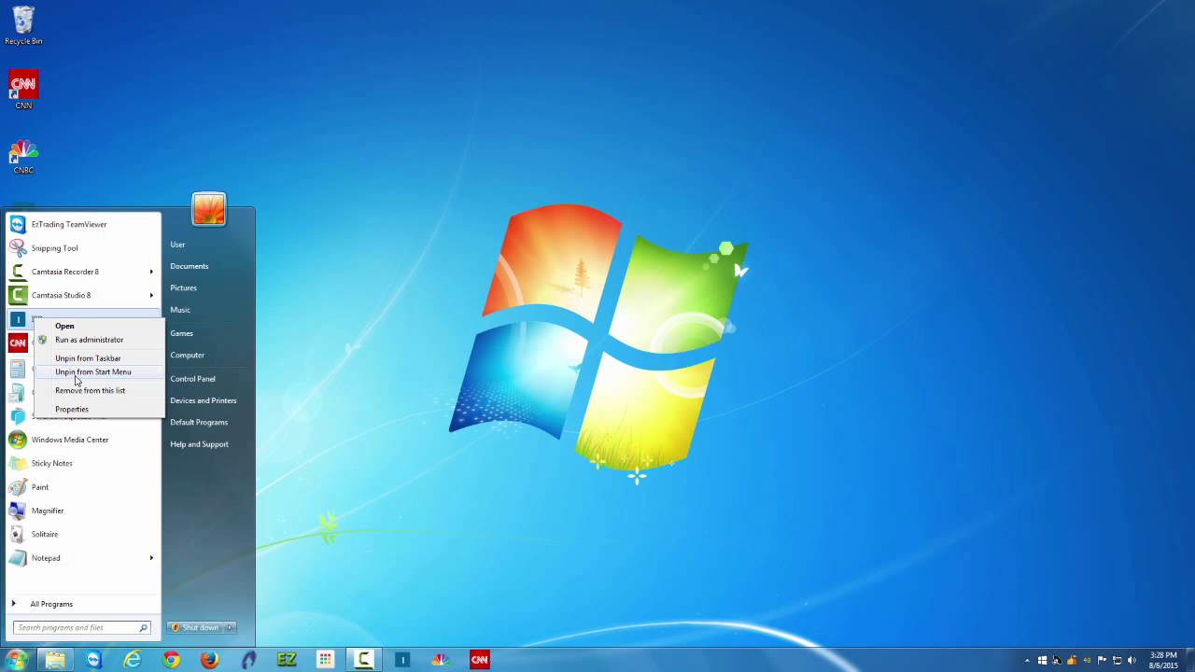
pyautogui.click(79, 372)
pyautogui.rightClick(49, 320)
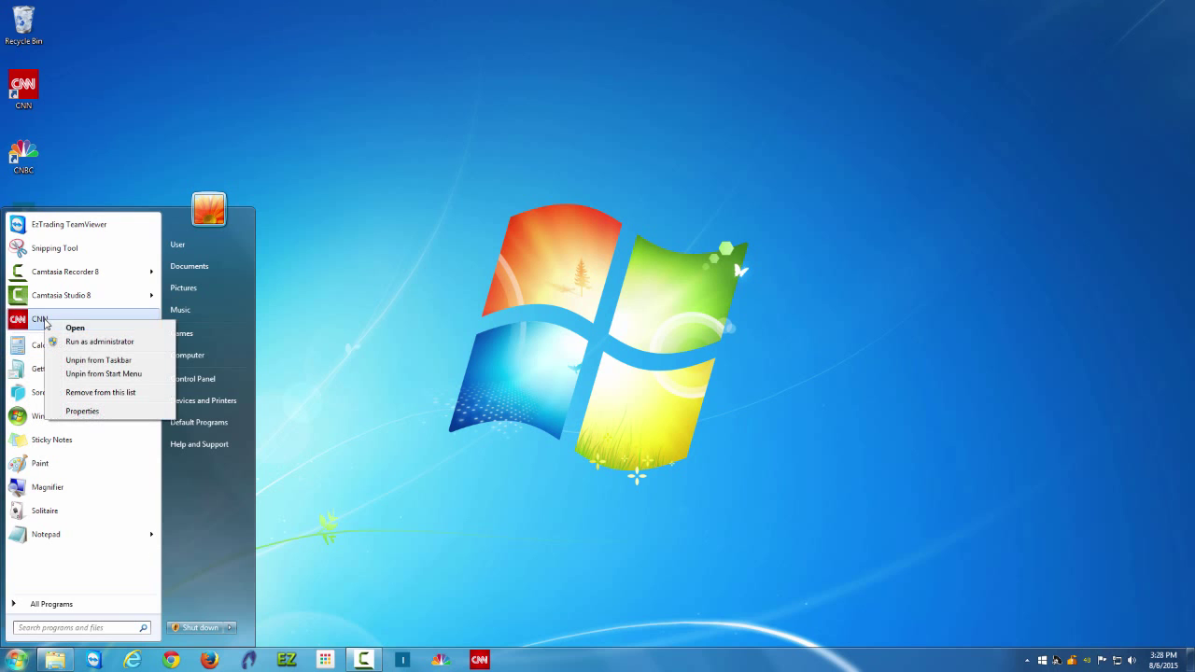
pyautogui.click(87, 373)
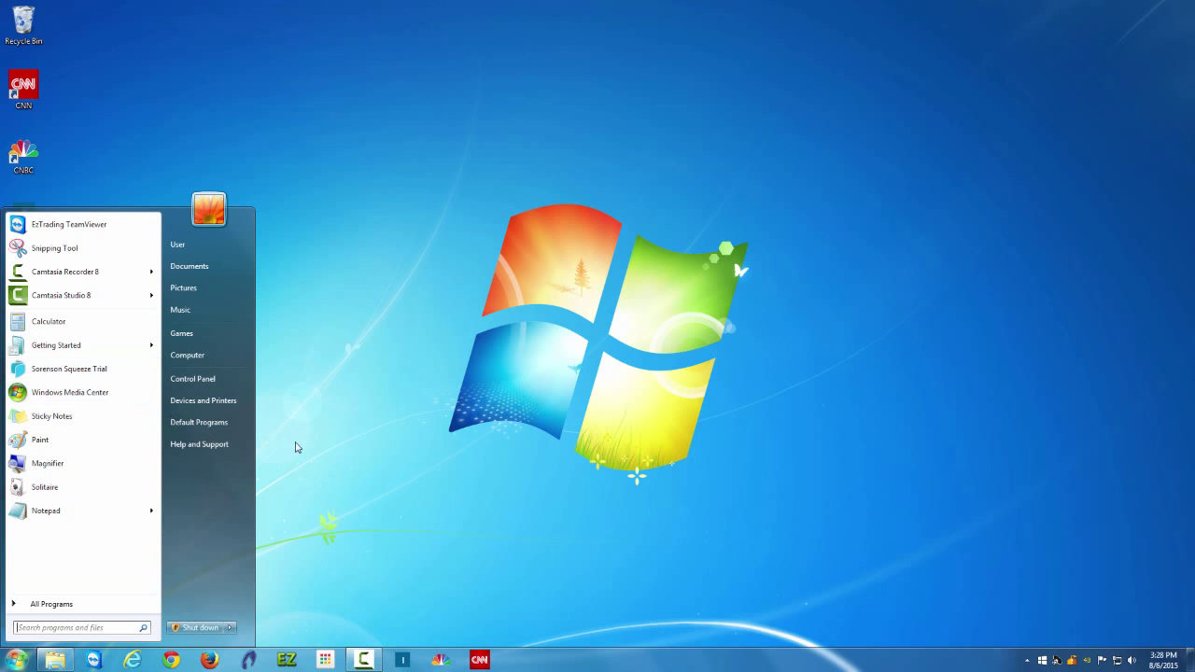
pyautogui.click(391, 534)
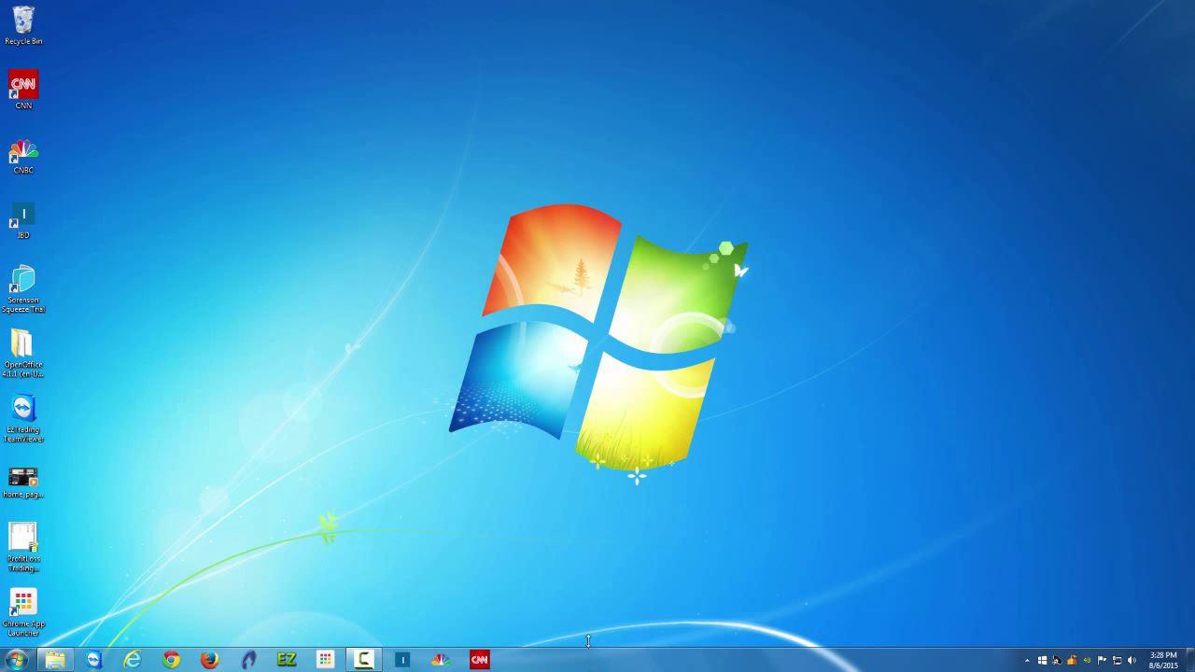
# Step: View the unpin option for the CNN taskbar shortcut and dismiss it without unpinning
pyautogui.rightClick(480, 661)
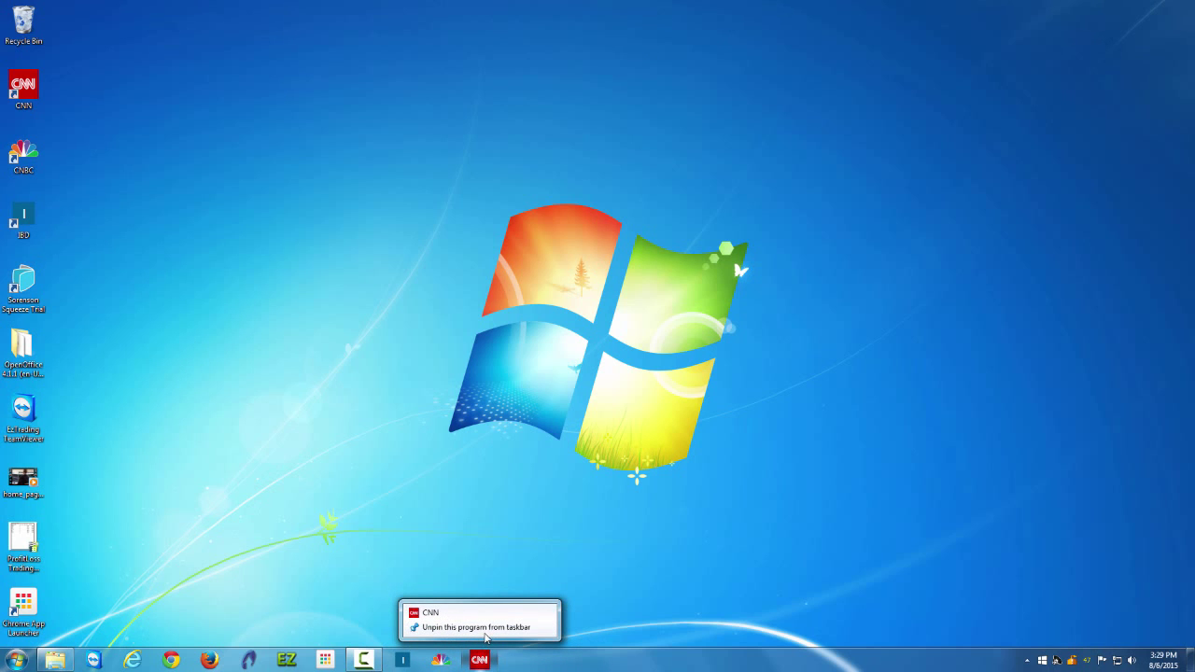
pyautogui.click(311, 513)
# Step: Open Chrome's Apps page and view the options for the IBD app
pyautogui.click(145, 661)
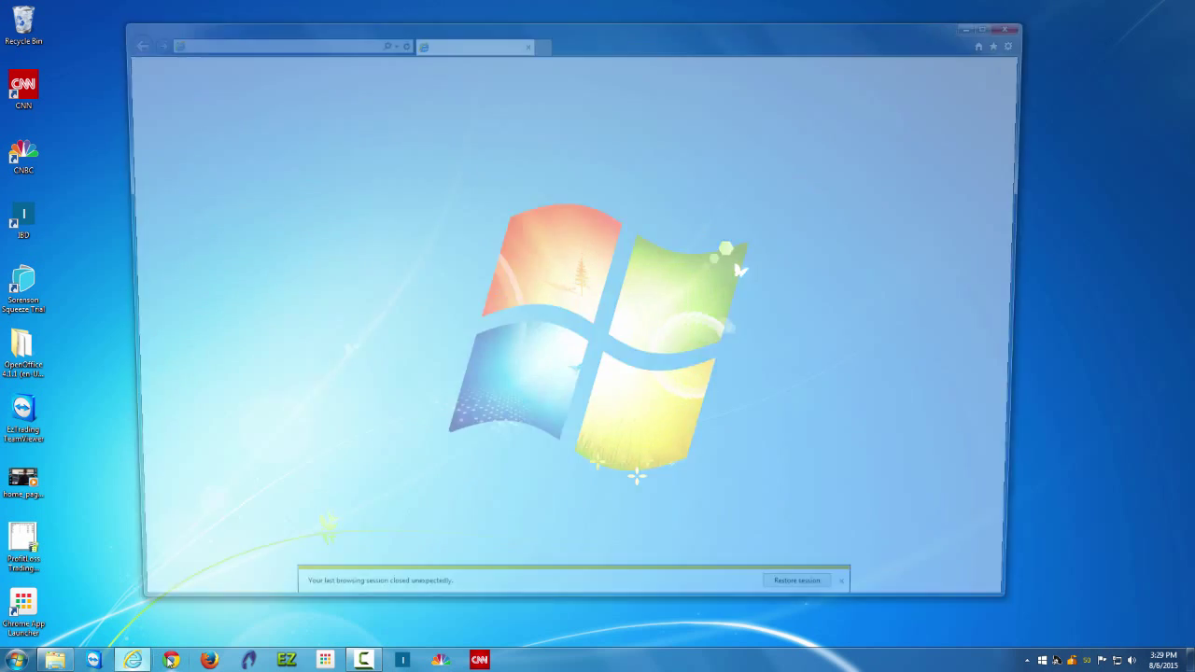
pyautogui.click(170, 660)
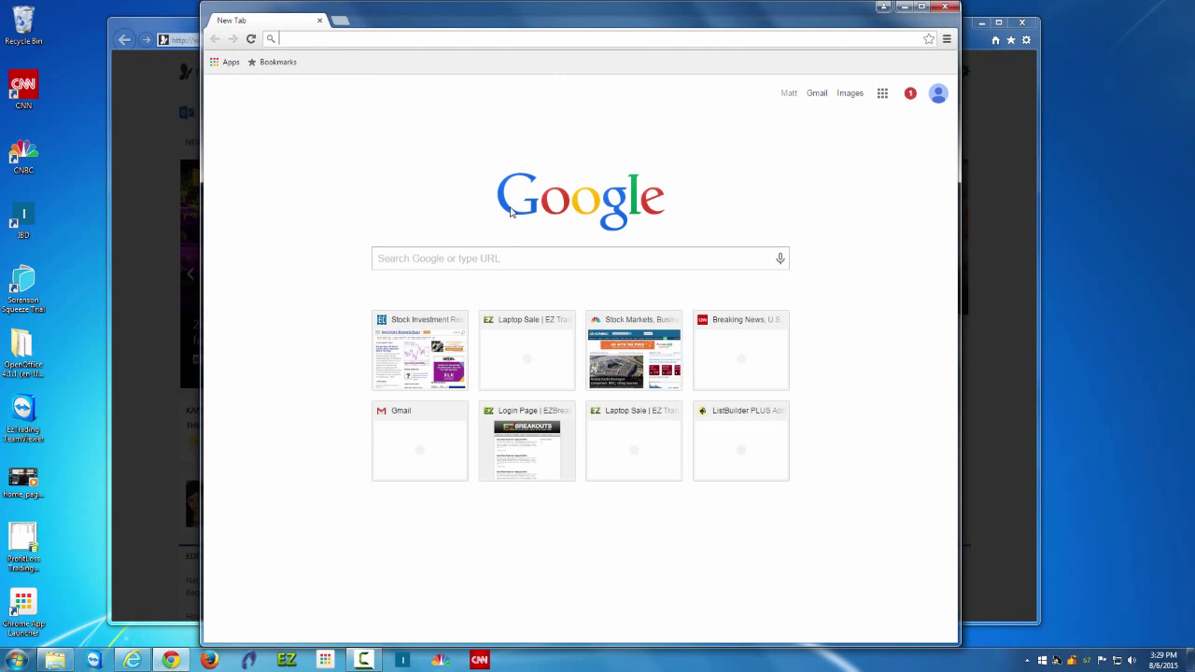
pyautogui.click(224, 62)
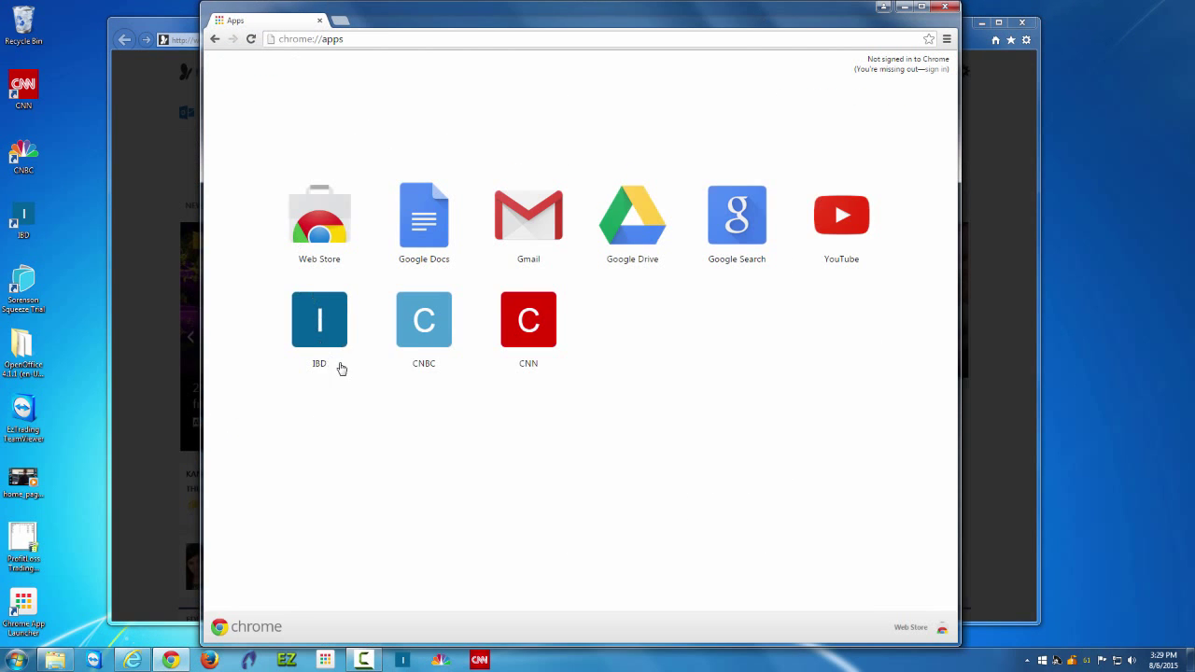
pyautogui.rightClick(318, 309)
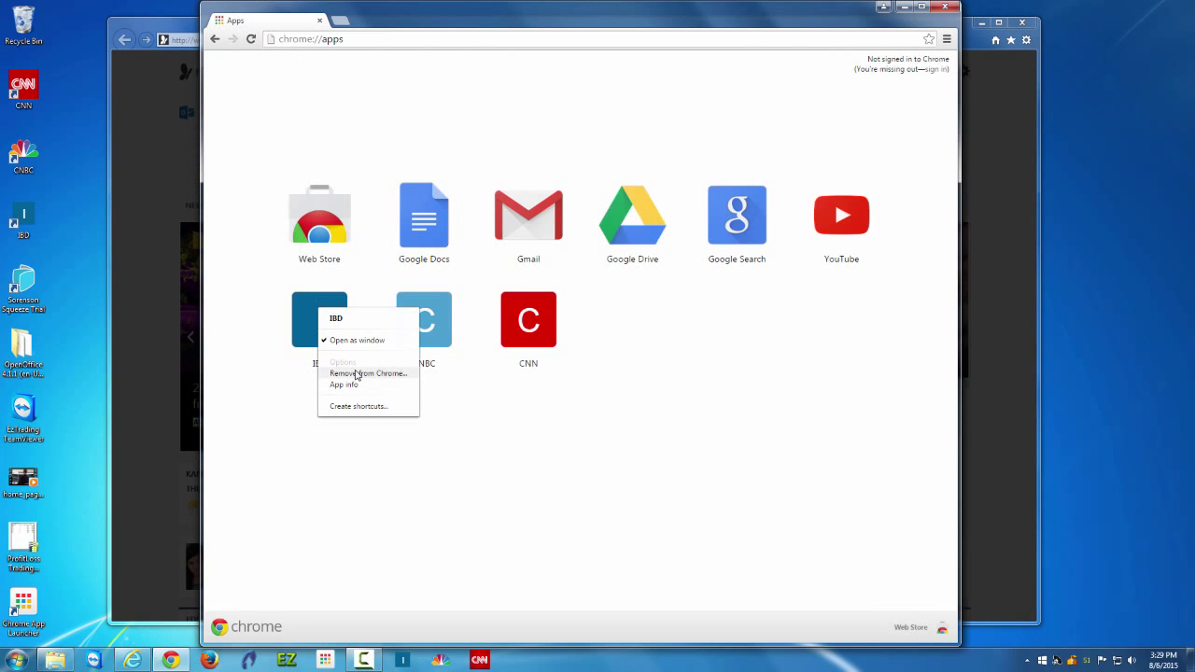
pyautogui.click(533, 322)
pyautogui.click(577, 15)
# Step: Remove the CNN app from Chrome and close the browser
pyautogui.rightClick(509, 310)
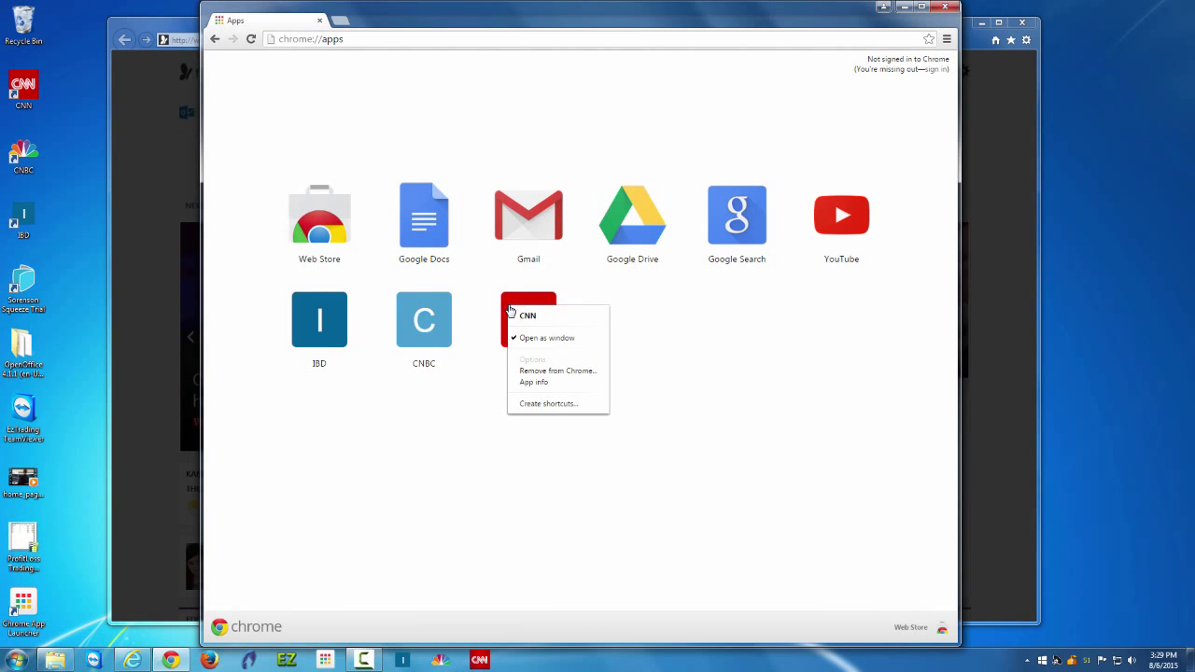
pyautogui.click(574, 370)
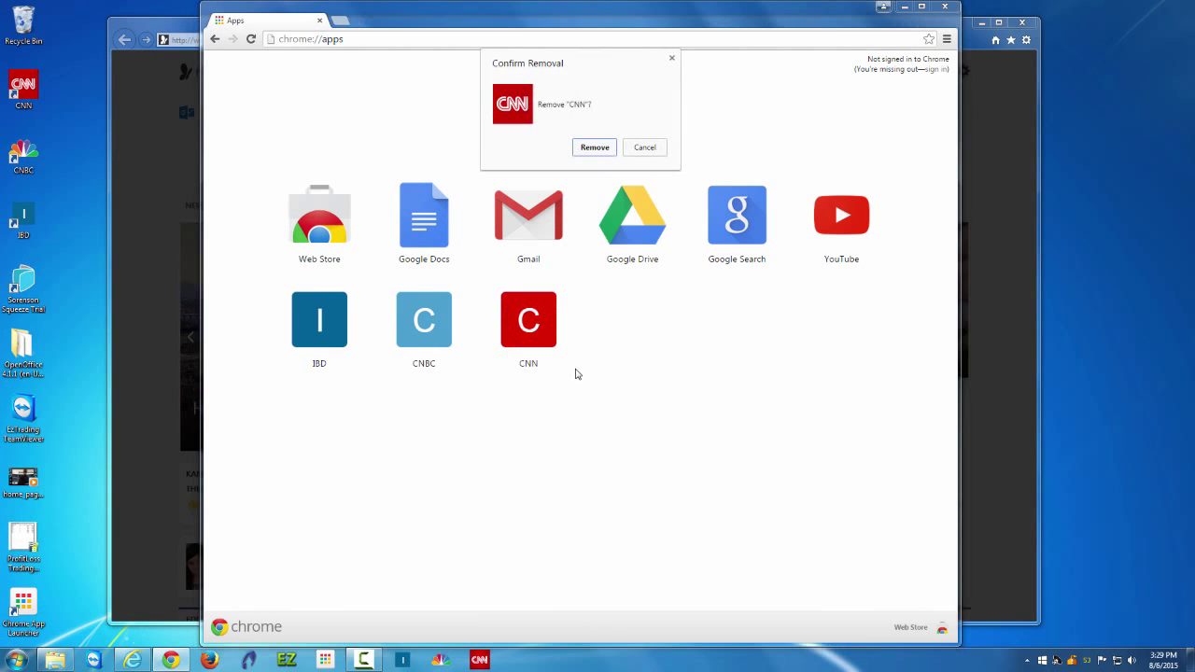
pyautogui.click(595, 147)
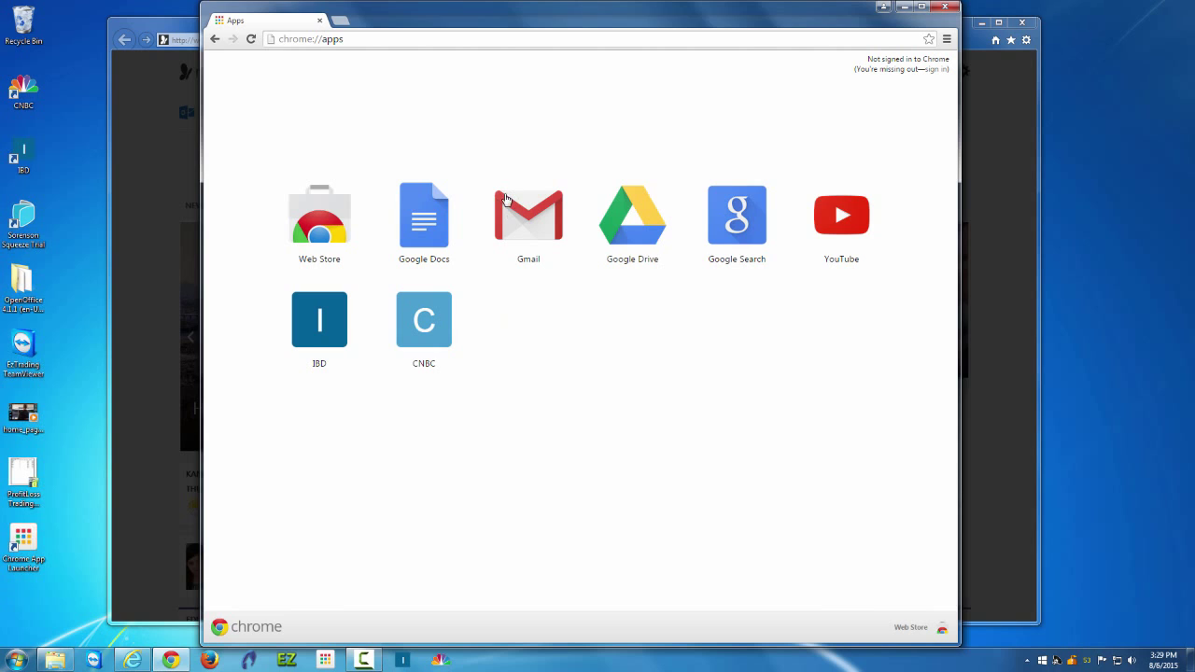
pyautogui.click(945, 6)
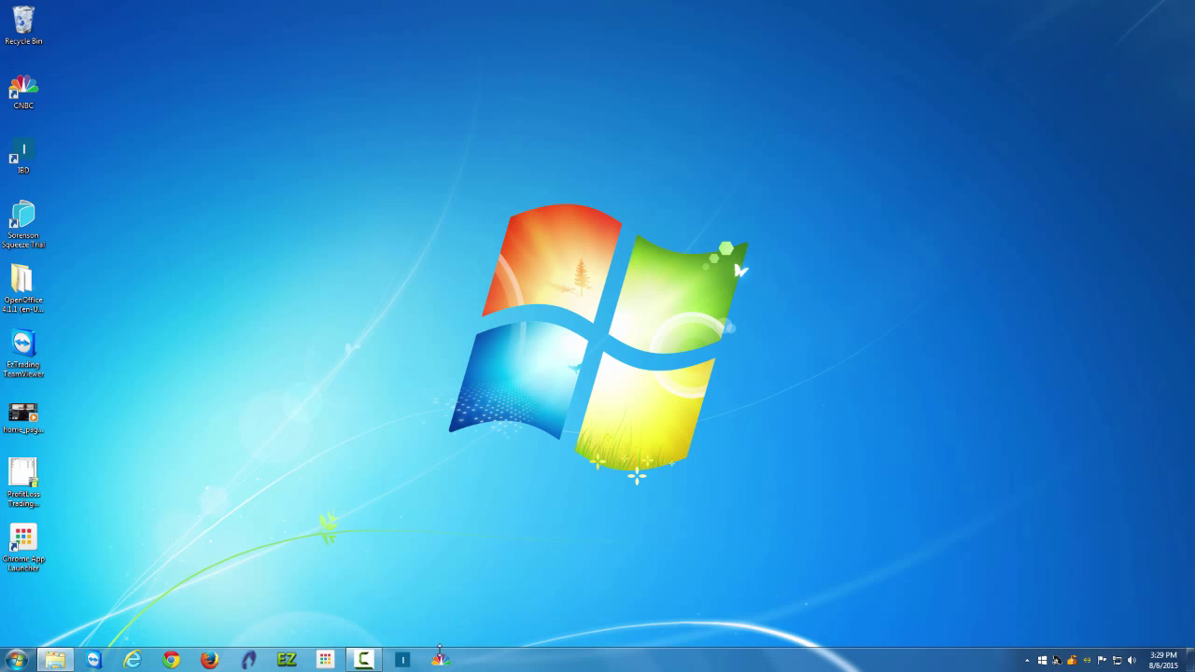